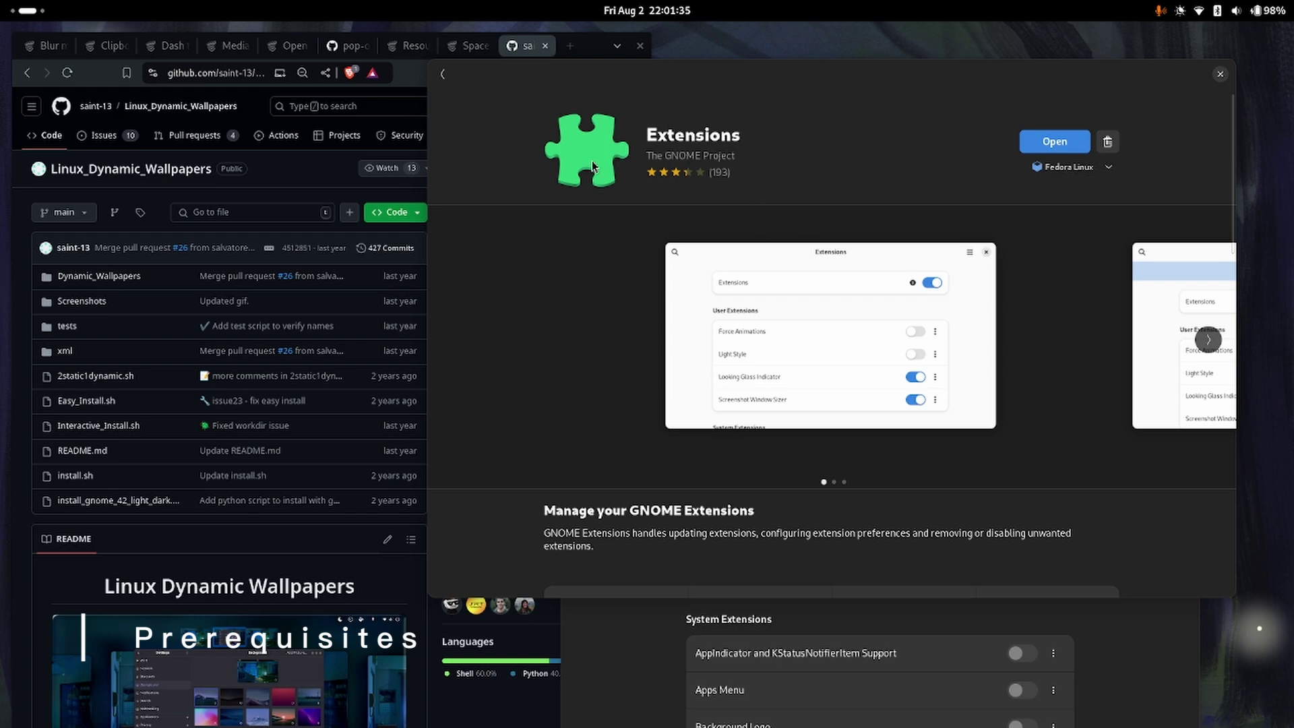
# Step: Open the Activities overview to reach the newly installed Extensions app
pyautogui.press('super')
# Step: Raise the Extensions window from the overview and shift it slightly up and right
pyautogui.click(638, 358)
pyautogui.click(641, 615)
pyautogui.moveTo(731, 184); pyautogui.dragTo(712, 52)
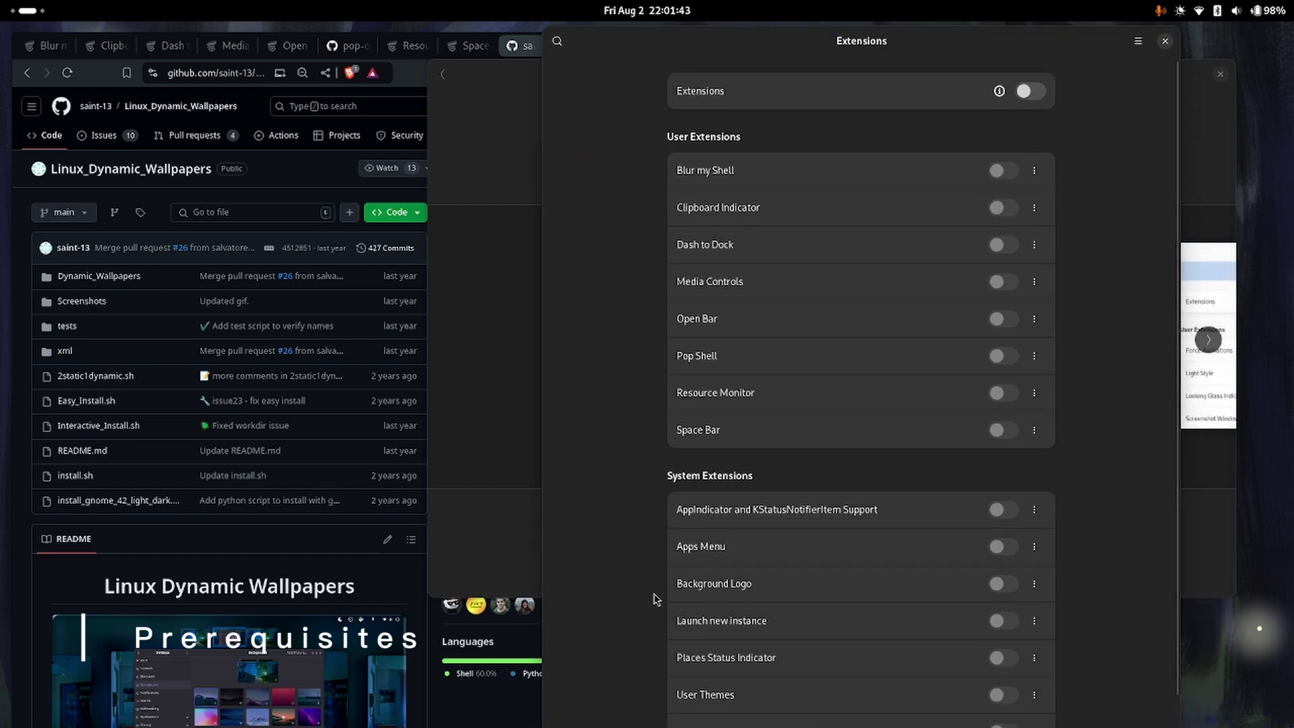
pyautogui.scroll(-1, 657, 599)
pyautogui.scroll(1, 681, 586)
# Step: Maximize the browser and cycle through the extension tabs, from Clipboard Indicator to Linux_Dynamic_Wallpapers
pyautogui.click(31, 50)
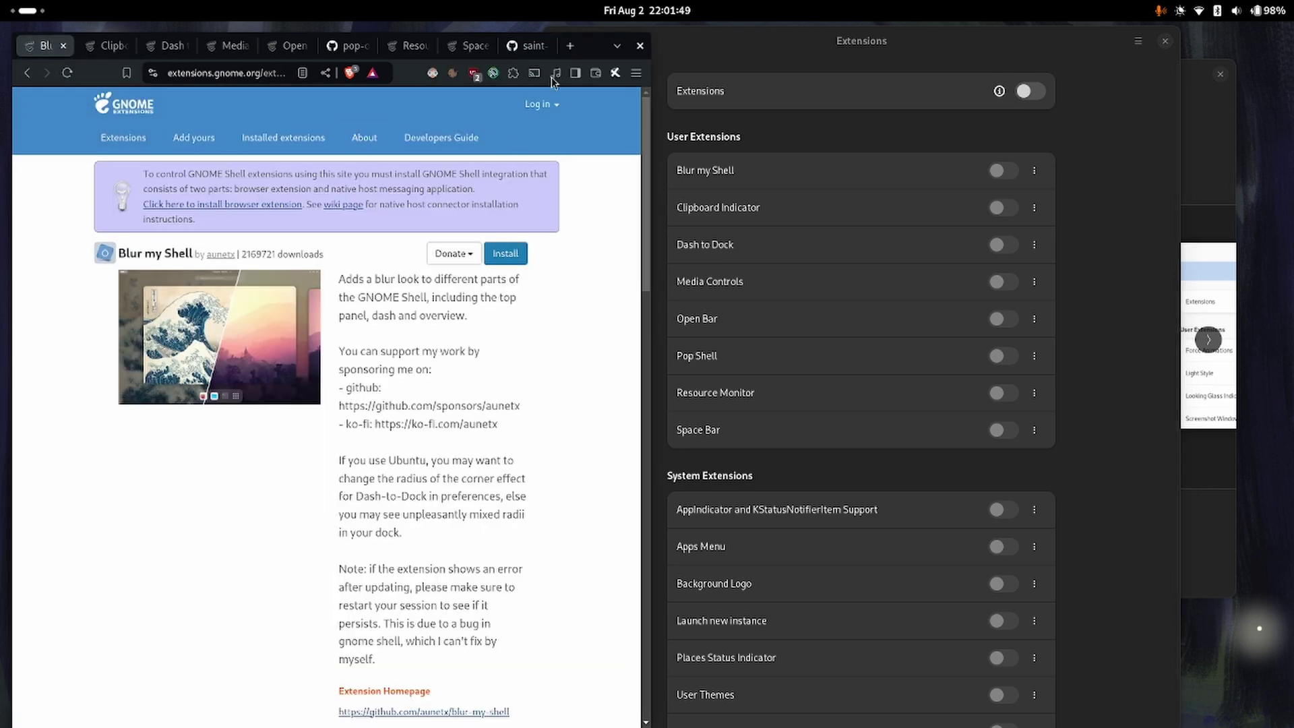
pyautogui.doubleClick(138, 36)
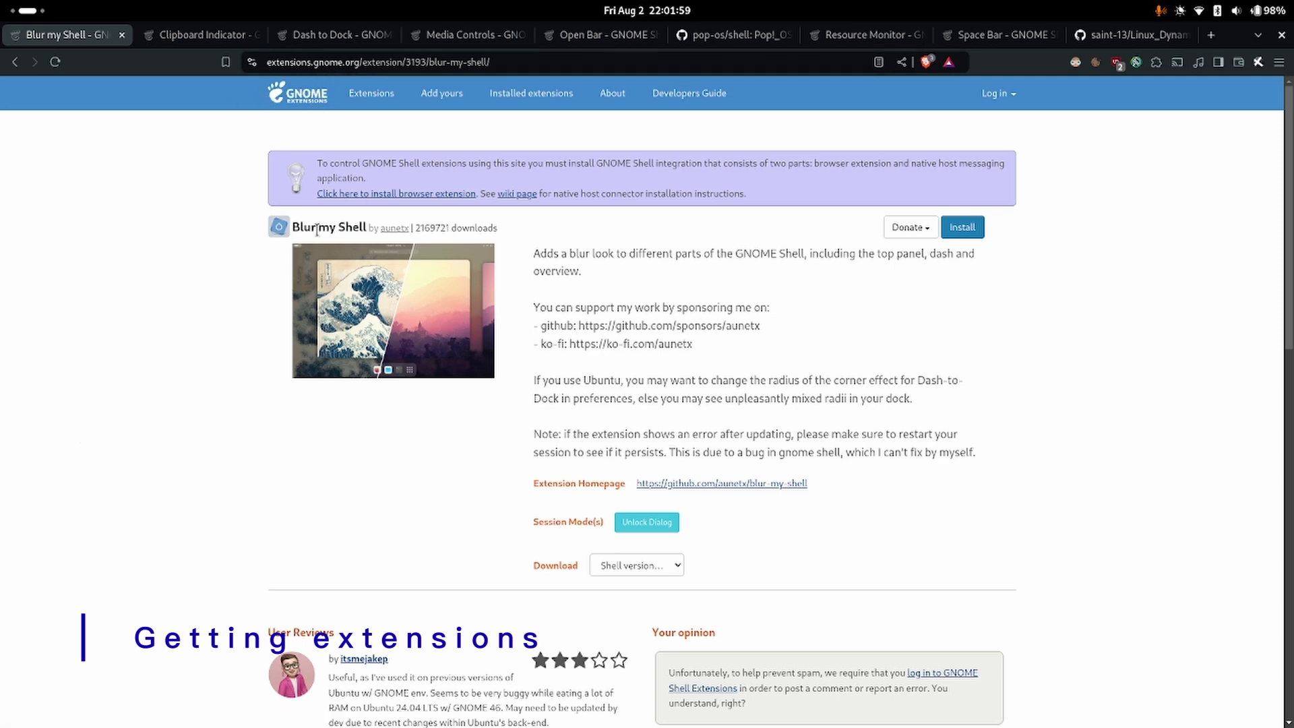
pyautogui.hotkey('ctrl', 'Tab')
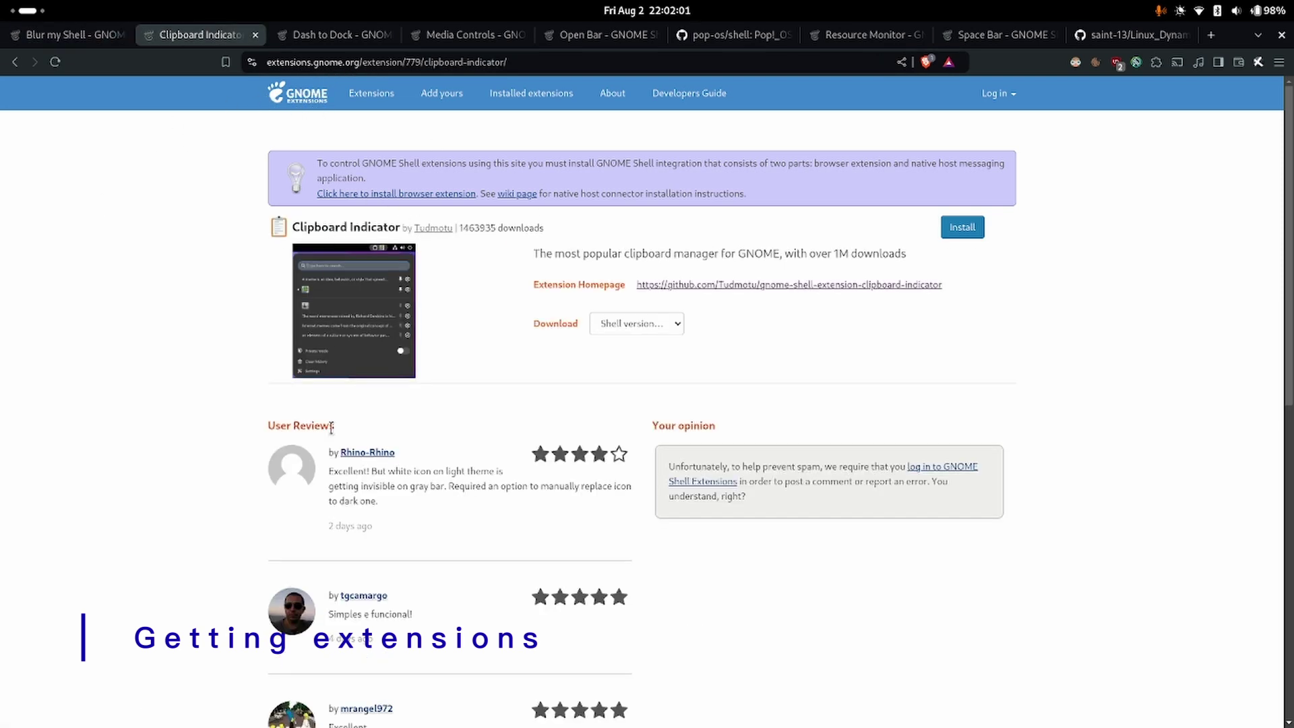
pyautogui.hotkey('ctrl', 'Tab')
pyautogui.hotkey('ctrl', 'Tab')
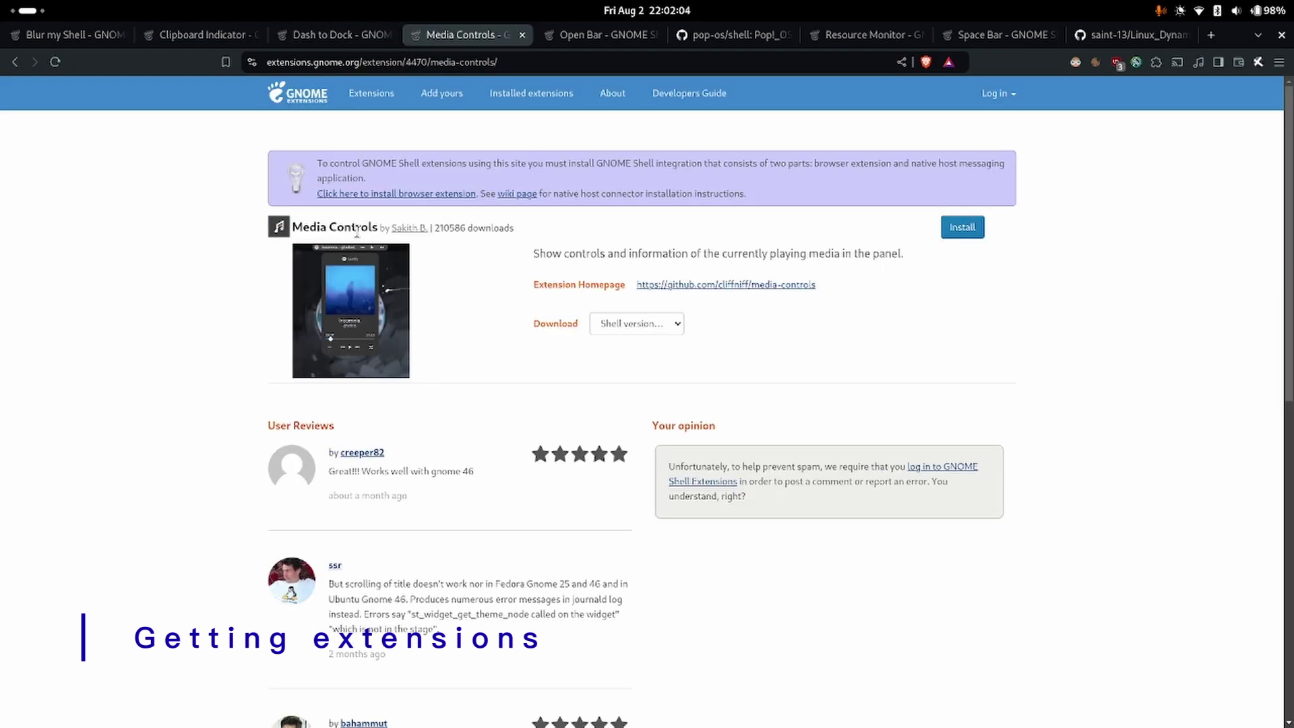
pyautogui.hotkey('ctrl', 'Tab')
pyautogui.hotkey('ctrl', 'Tab')
pyautogui.hotkey('ctrl', 'Tab')
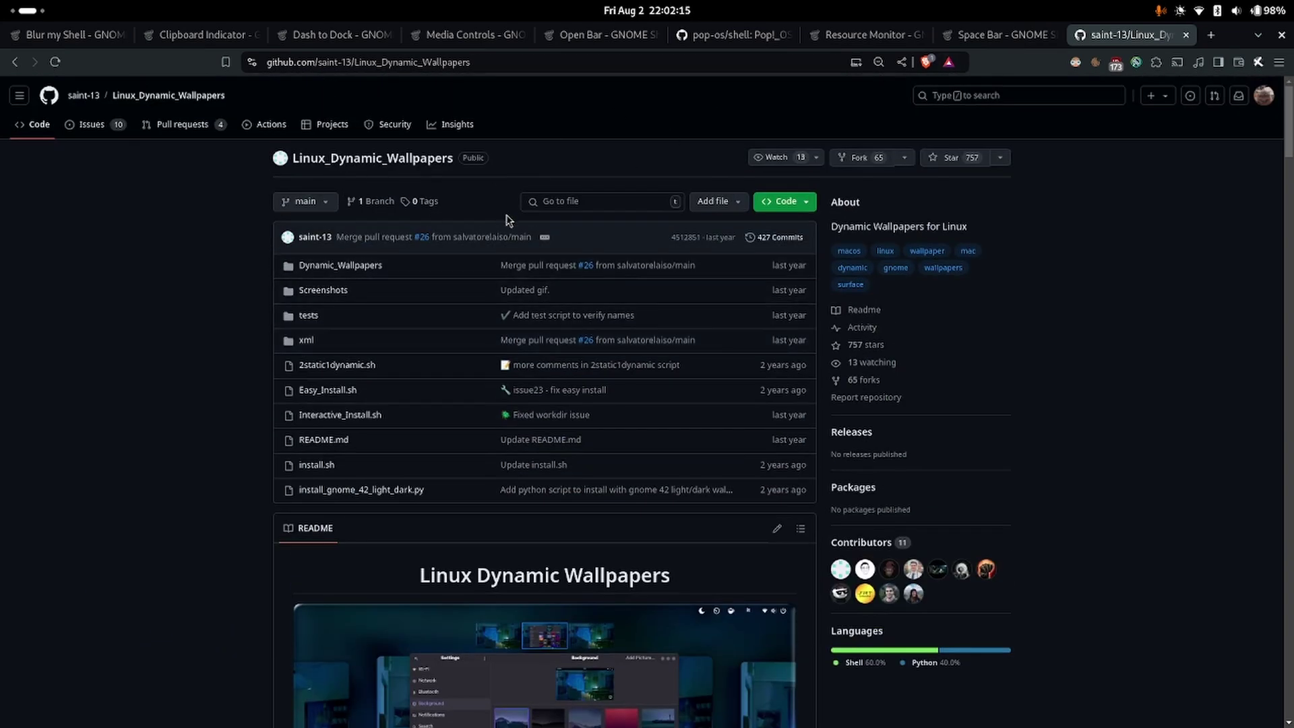
# Step: Read the Installation section of the pop-os/shell README on GitHub
pyautogui.click(734, 34)
pyautogui.hotkey('ctrl', '9')
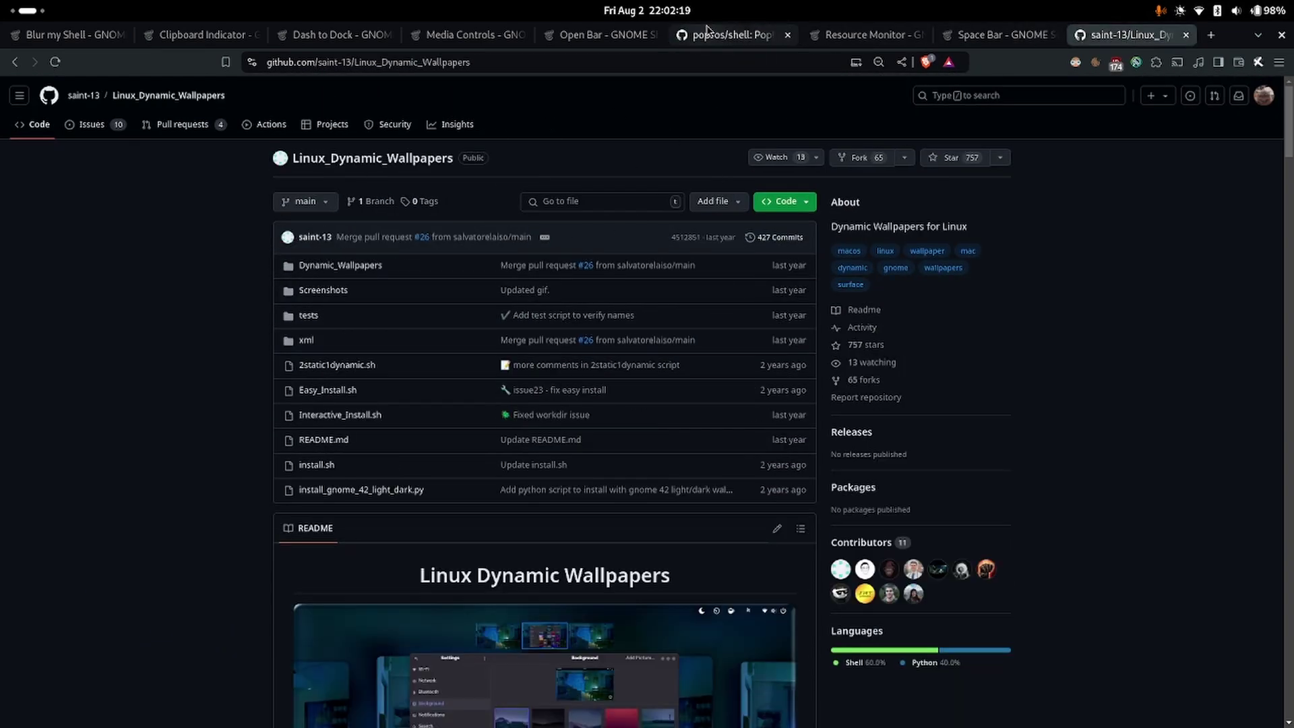
pyautogui.click(714, 35)
pyautogui.scroll(-8, 644, 320)
pyautogui.scroll(-20, 644, 320)
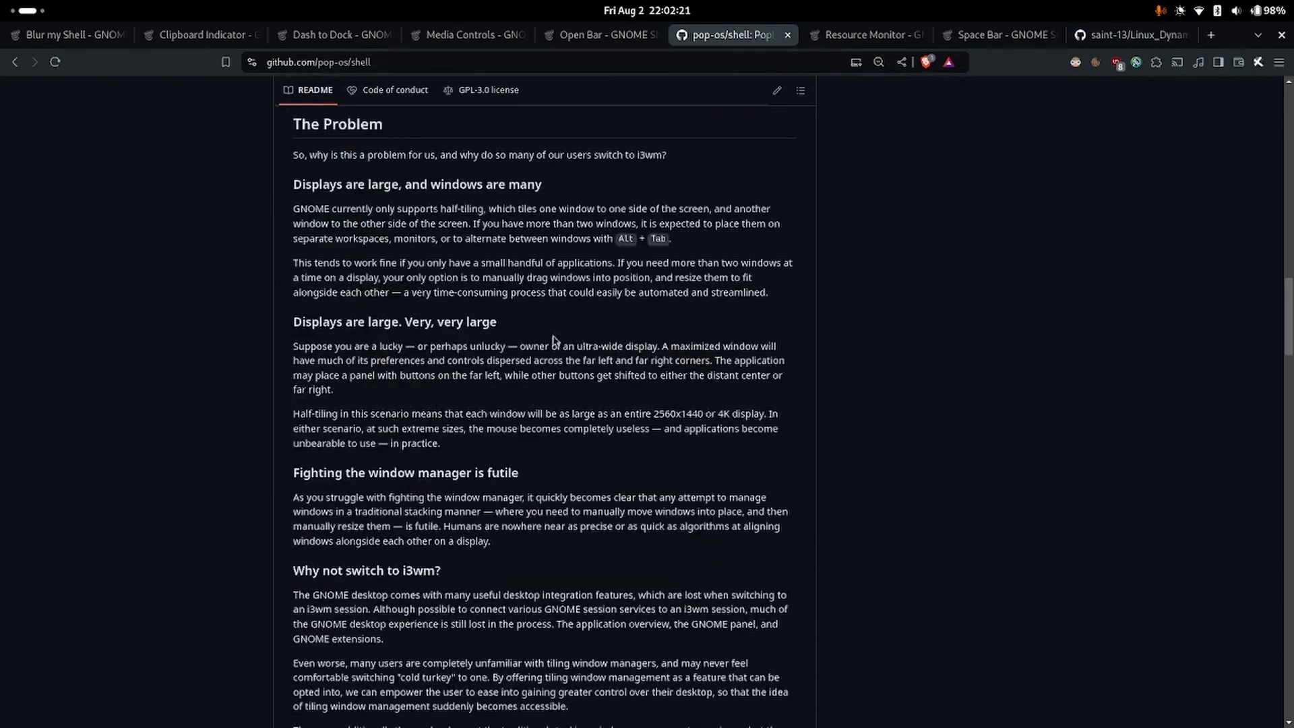
pyautogui.scroll(-15, 323, 272)
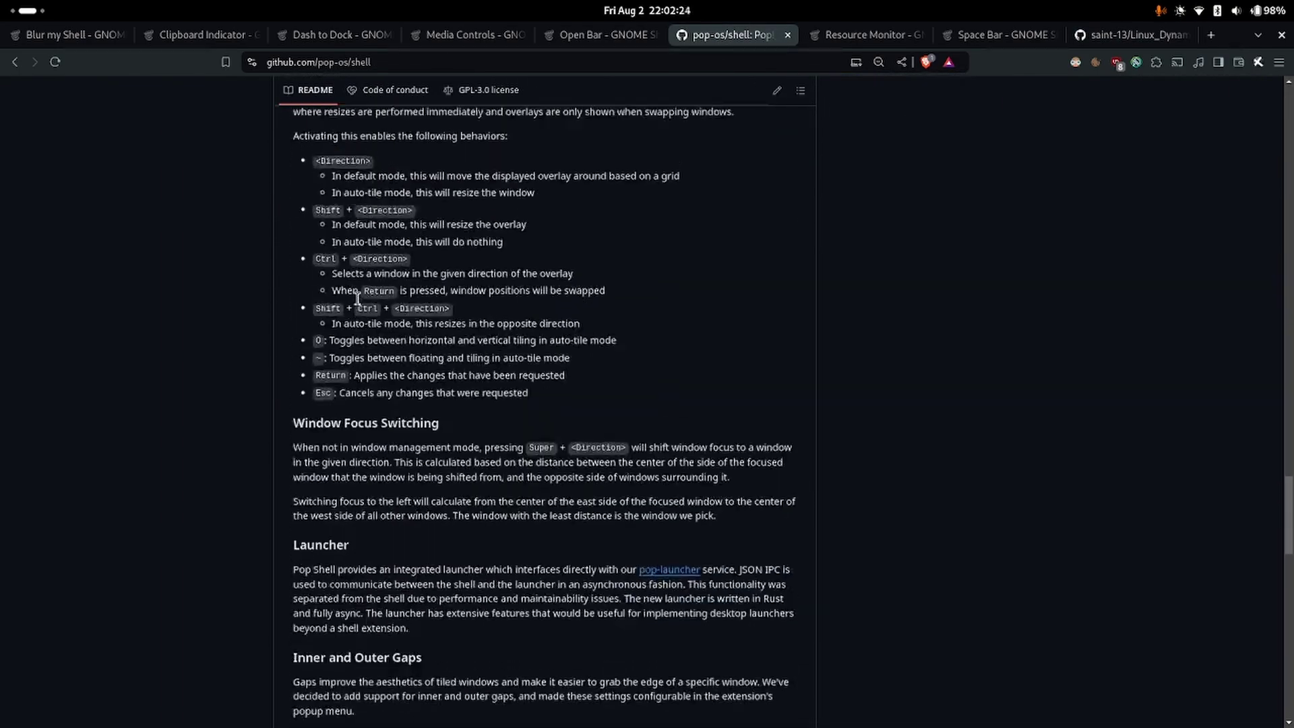
pyautogui.scroll(17, 364, 304)
pyautogui.scroll(-4, 379, 322)
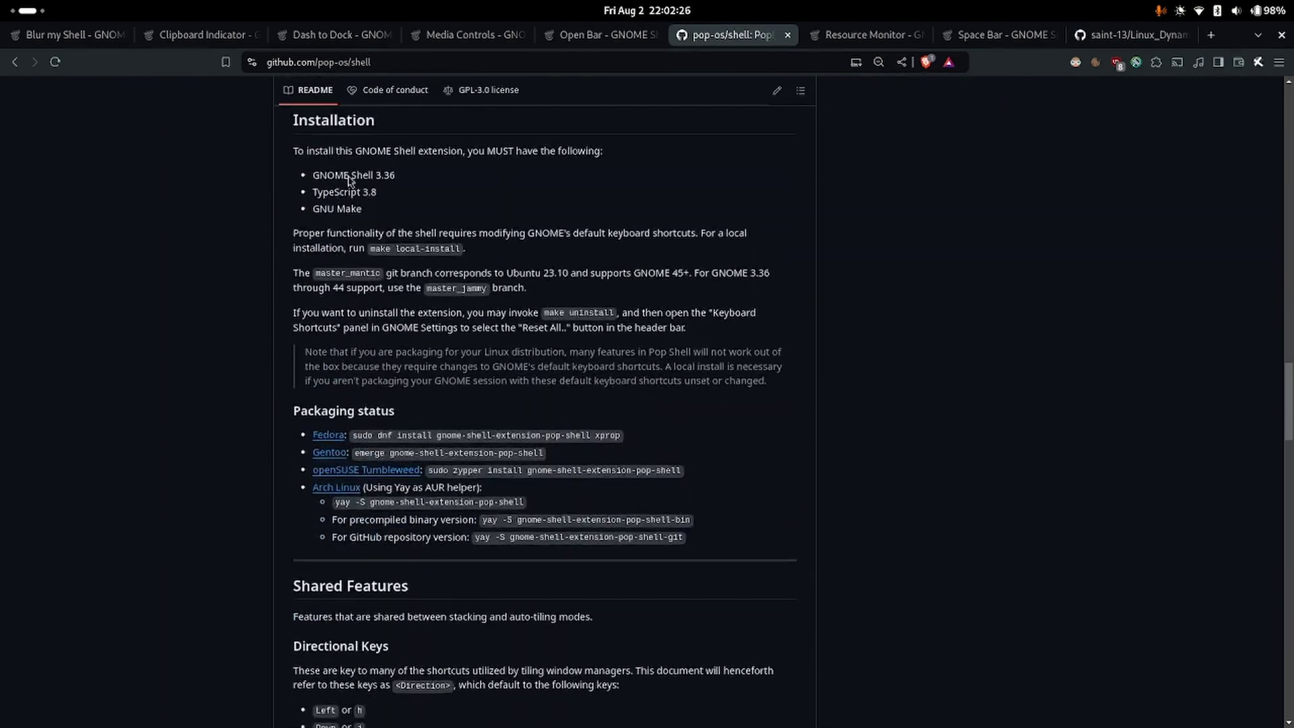
pyautogui.scroll(2, 310, 197)
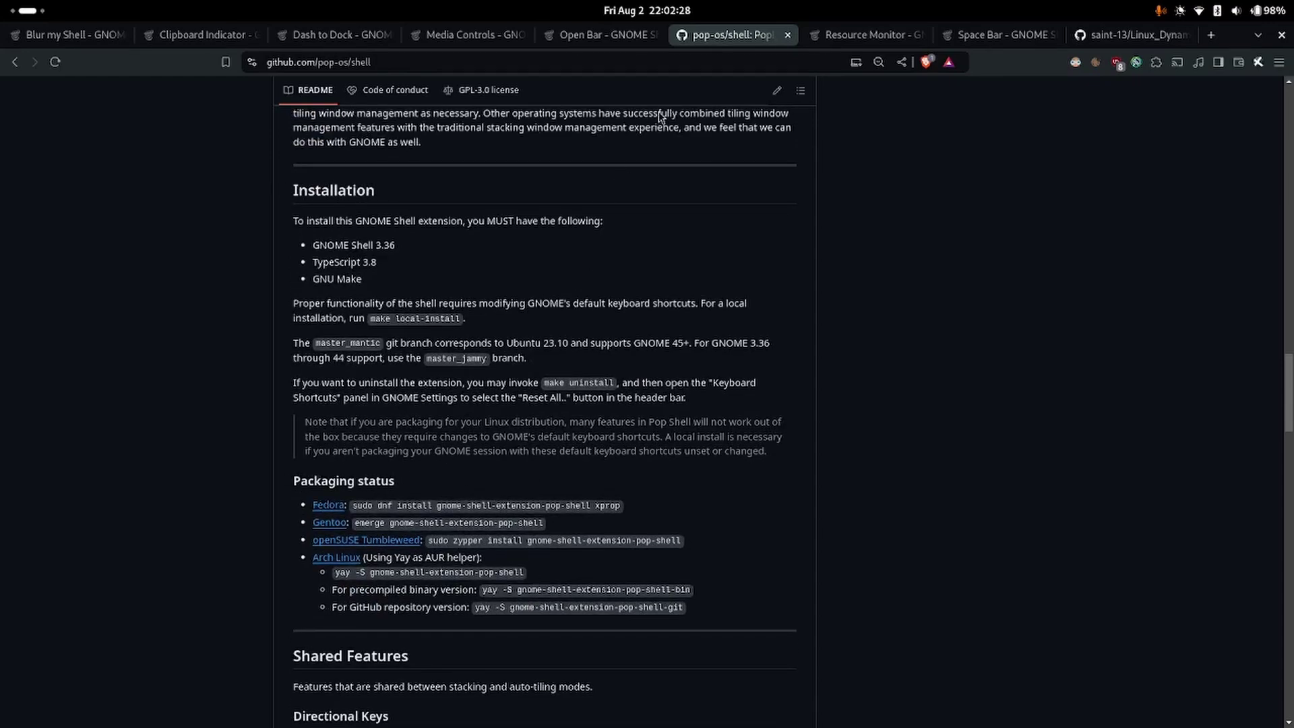
# Step: Scroll the Linux_Dynamic_Wallpapers README to Method 3 and highlight its installation steps
pyautogui.click(1140, 35)
pyautogui.scroll(-15, 565, 428)
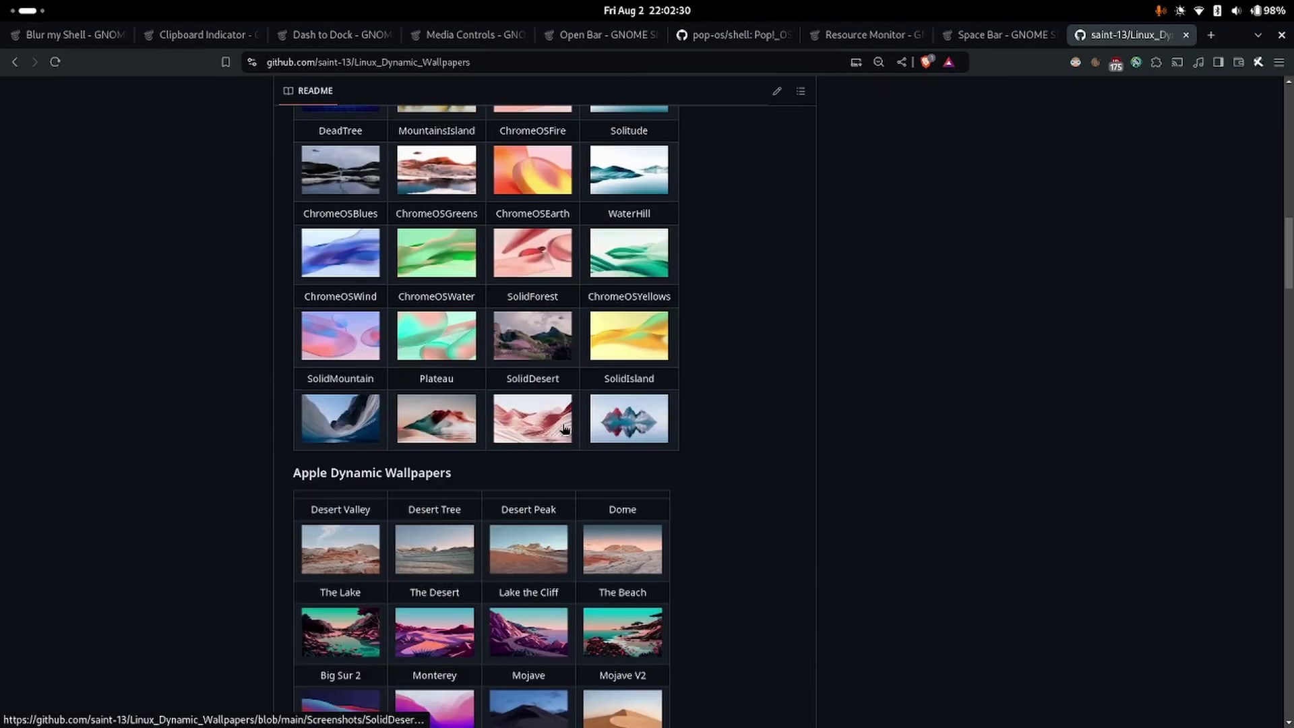
pyautogui.scroll(-20, 565, 428)
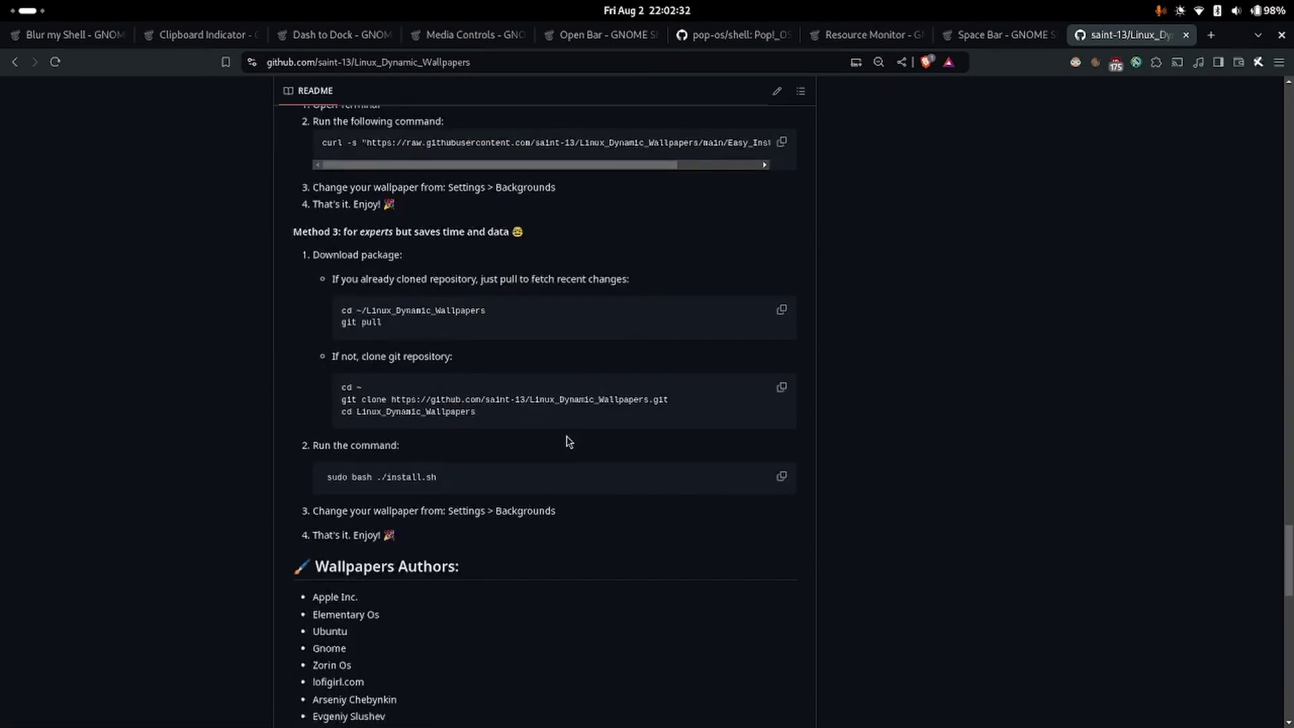
pyautogui.scroll(2, 568, 442)
pyautogui.moveTo(294, 314); pyautogui.dragTo(477, 575)
pyautogui.click(796, 311)
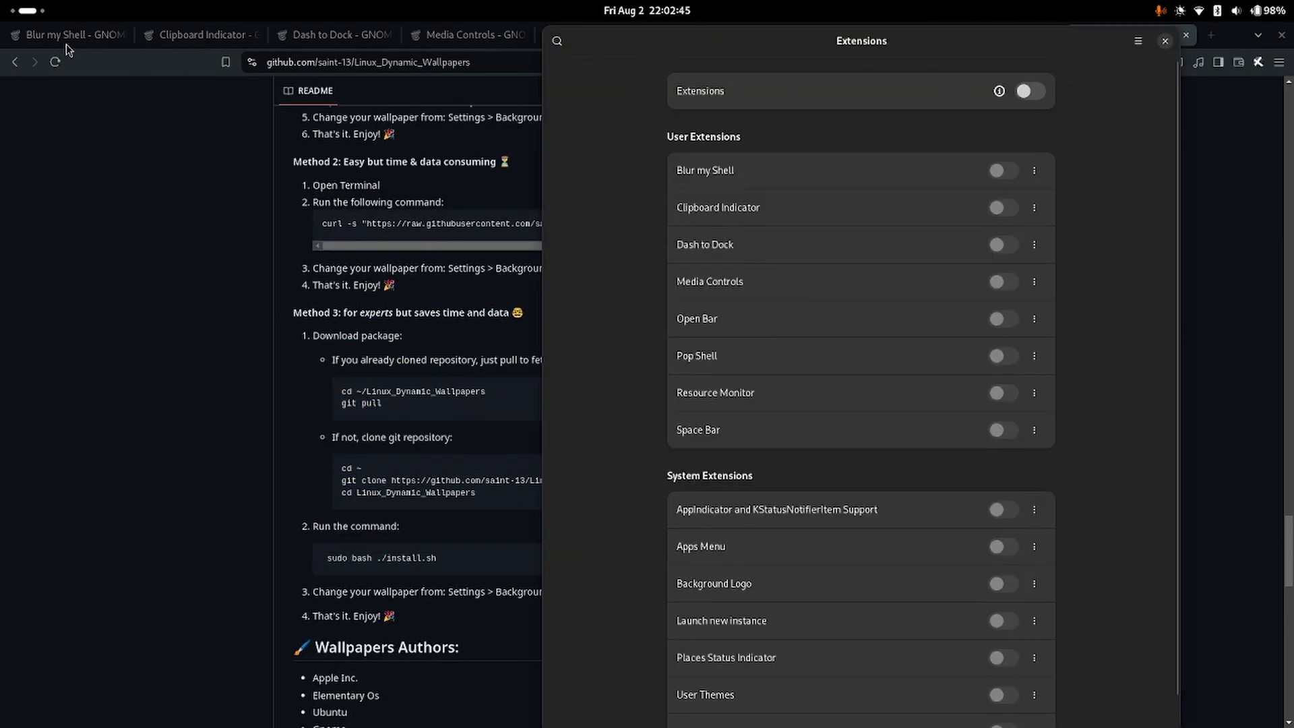
# Step: Install Blur my Shell from its extensions.gnome.org page, then return to the Extensions app
pyautogui.click(66, 41)
pyautogui.click(962, 227)
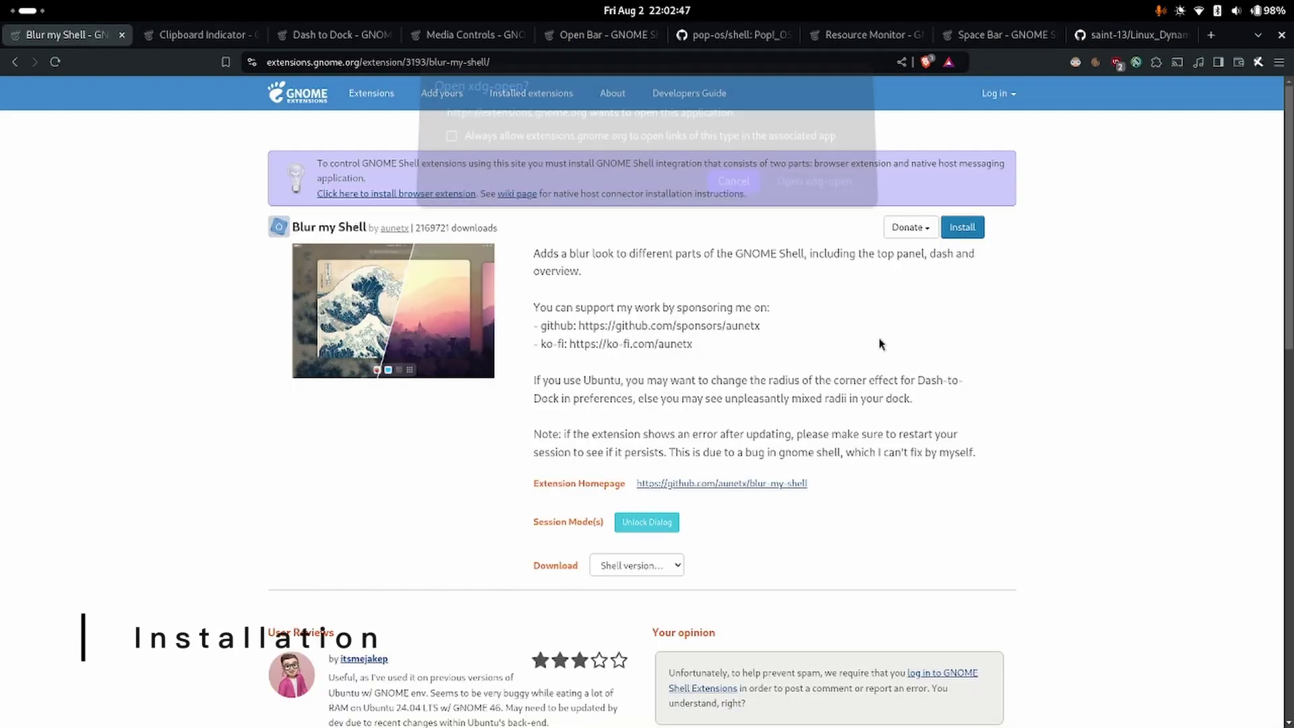
pyautogui.click(799, 189)
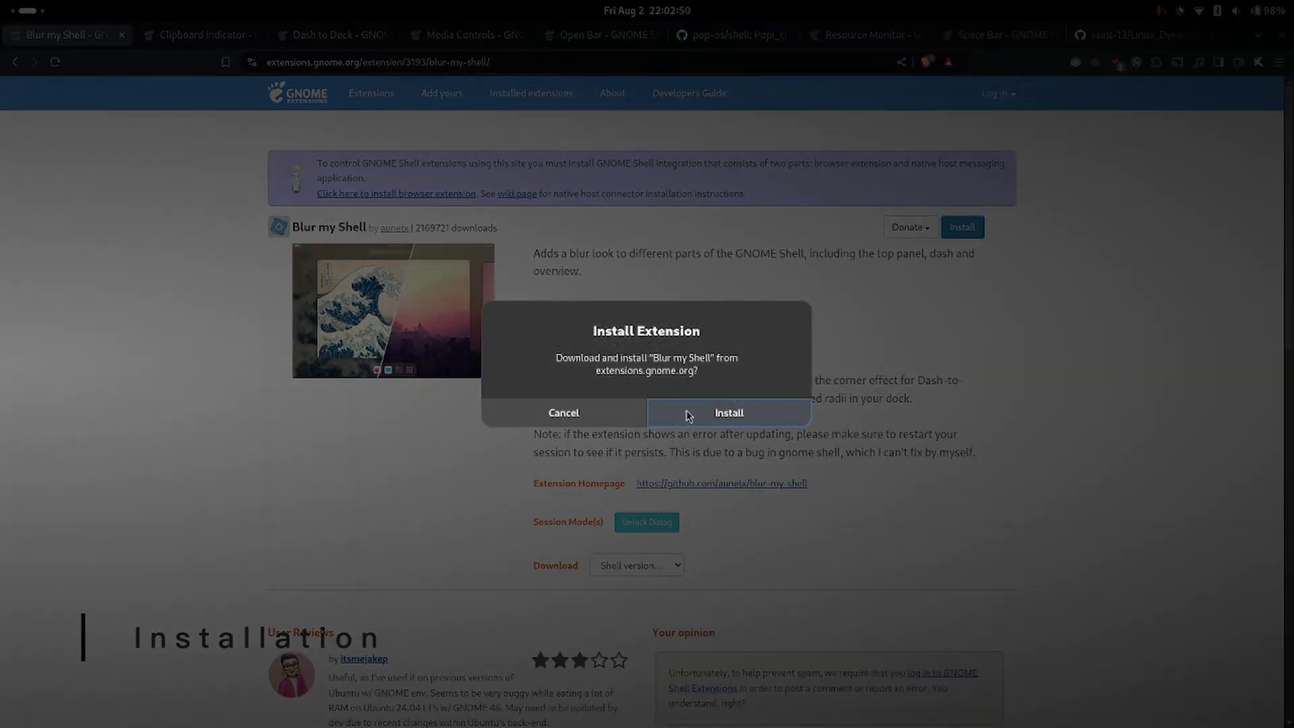
pyautogui.click(688, 413)
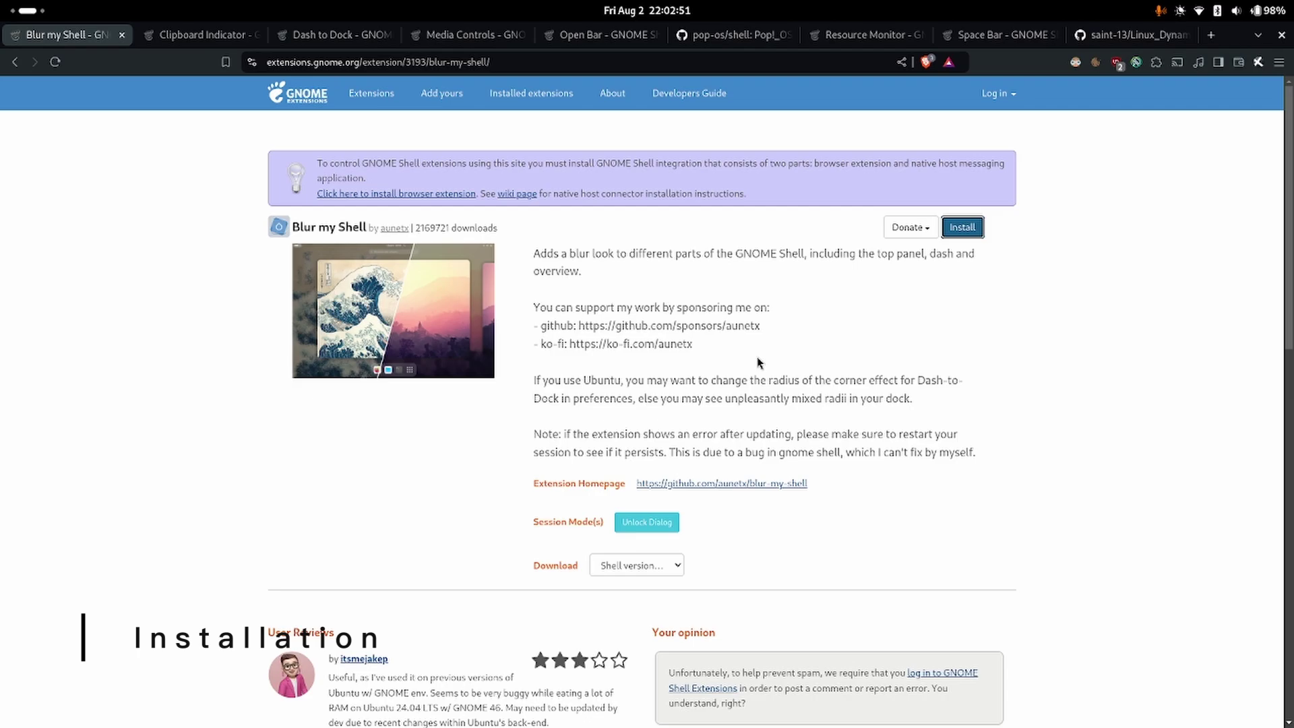
pyautogui.press('super')
pyautogui.click(894, 442)
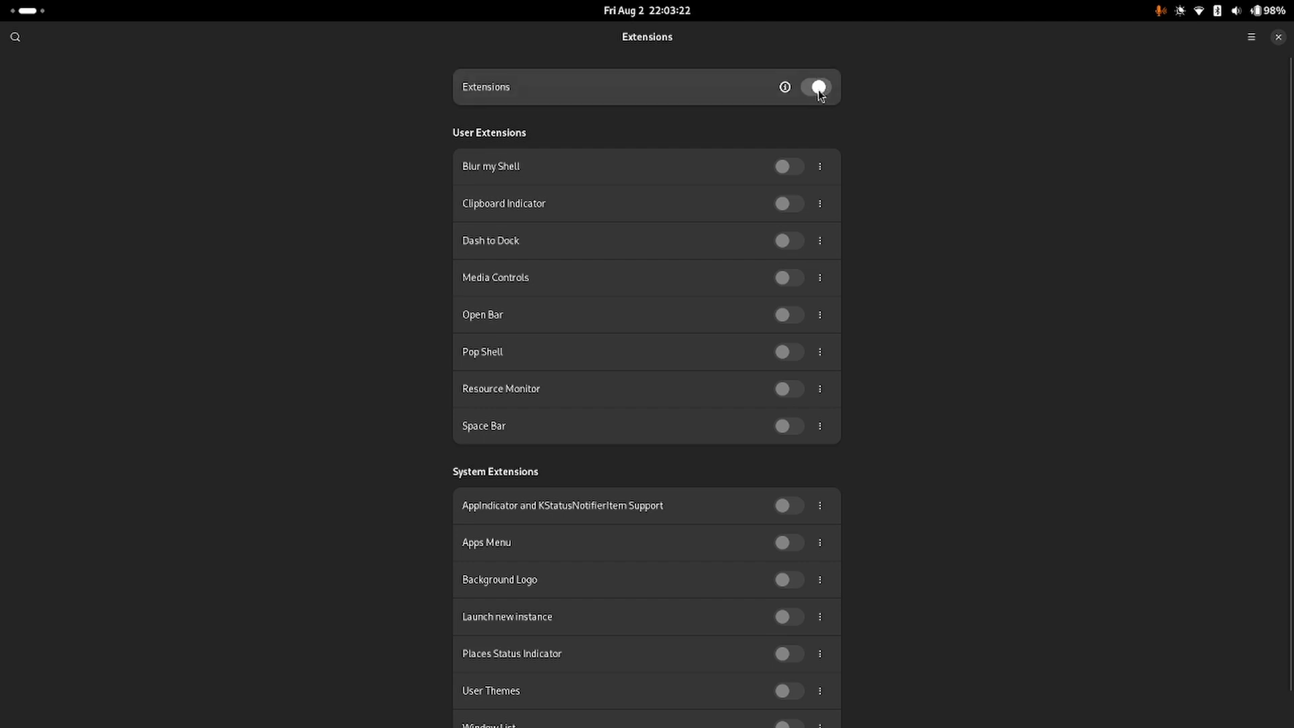
# Step: Turn on the main Extensions switch and Blur my Shell, checking the blur in the overview
pyautogui.click(817, 88)
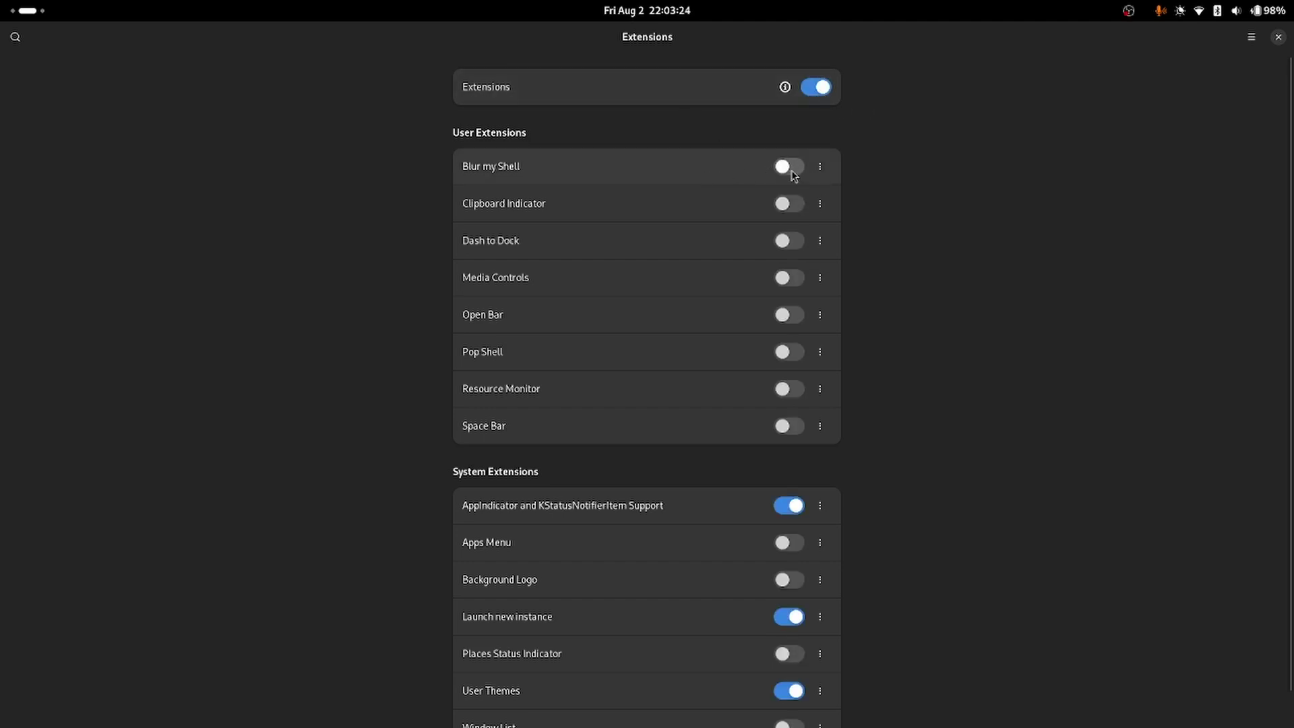
pyautogui.click(793, 173)
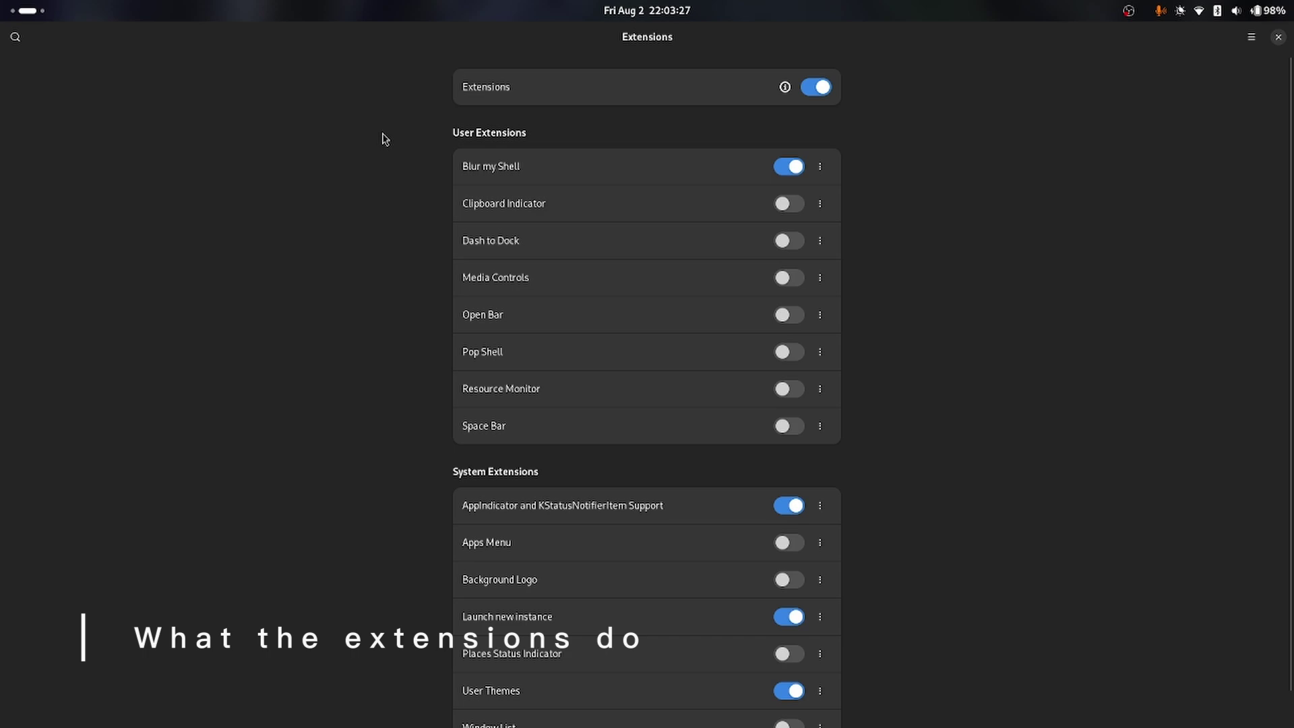
pyautogui.press('super')
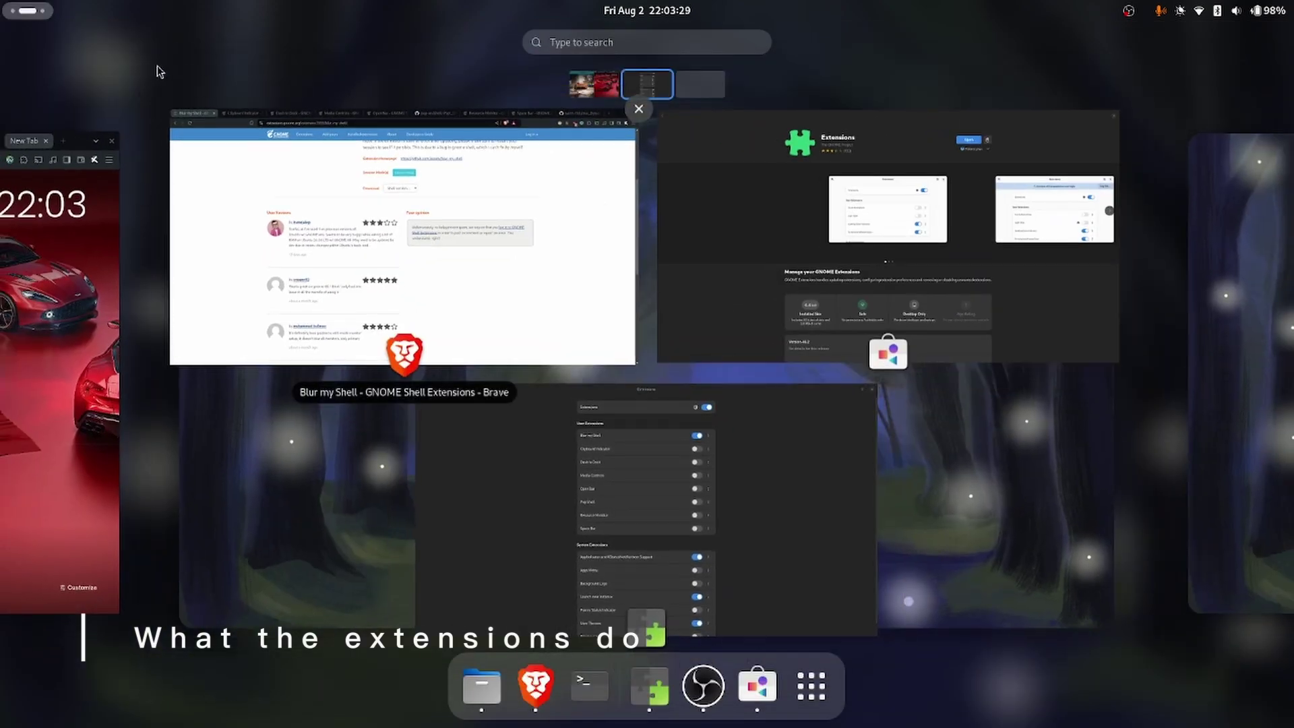
pyautogui.press('super')
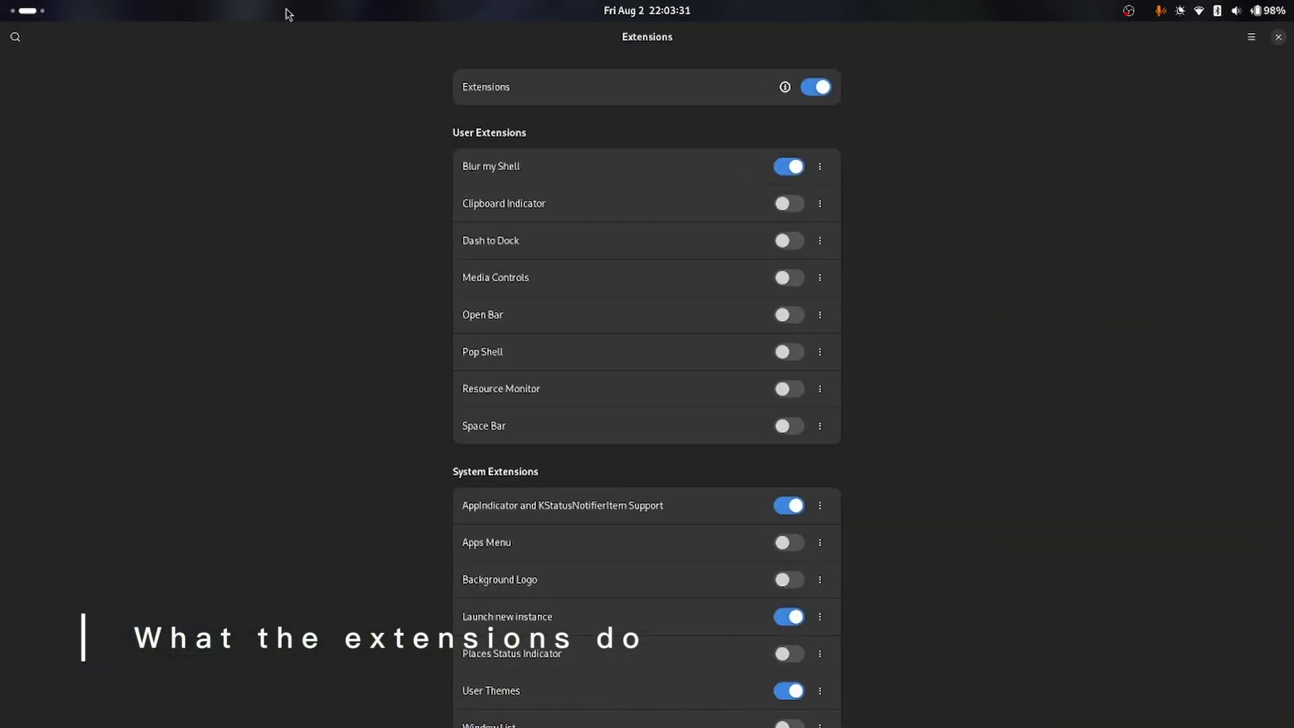
pyautogui.click(786, 167)
pyautogui.press('super')
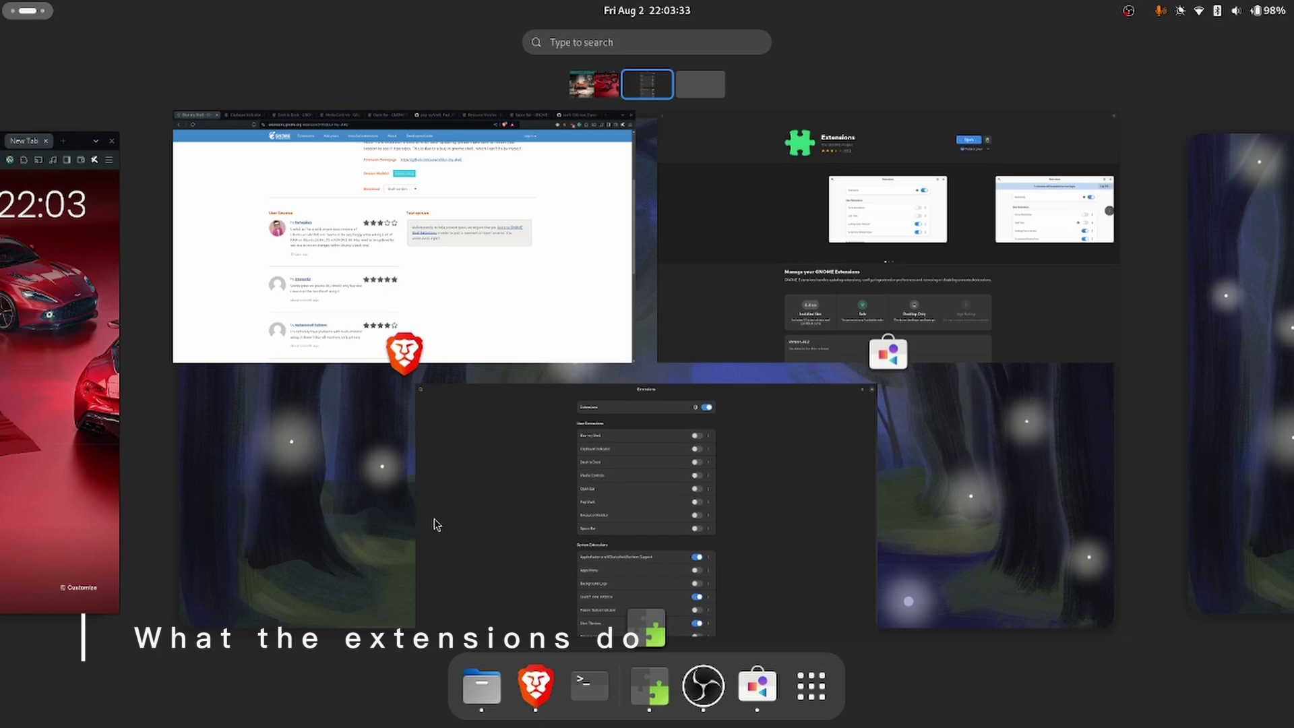
pyautogui.press('super')
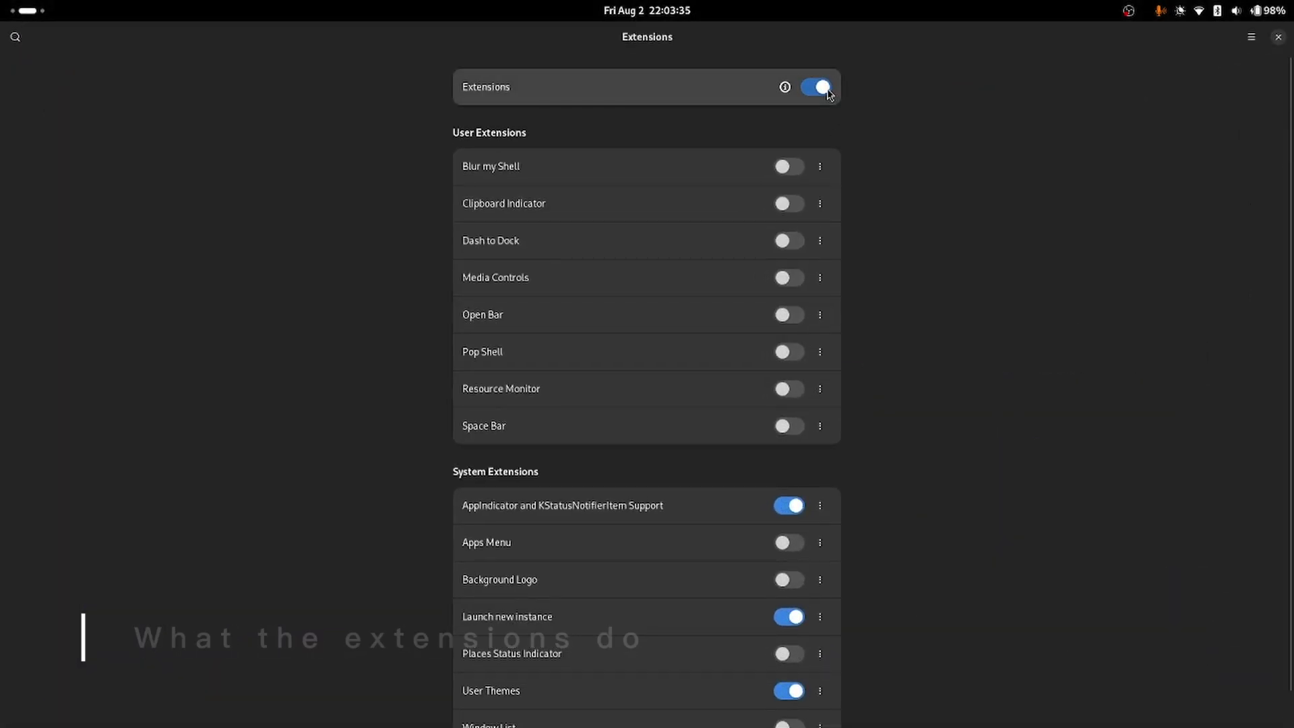
# Step: Enable Blur my Shell and Clipboard Indicator, then check the clipboard history menu in the top bar
pyautogui.click(789, 166)
pyautogui.click(786, 207)
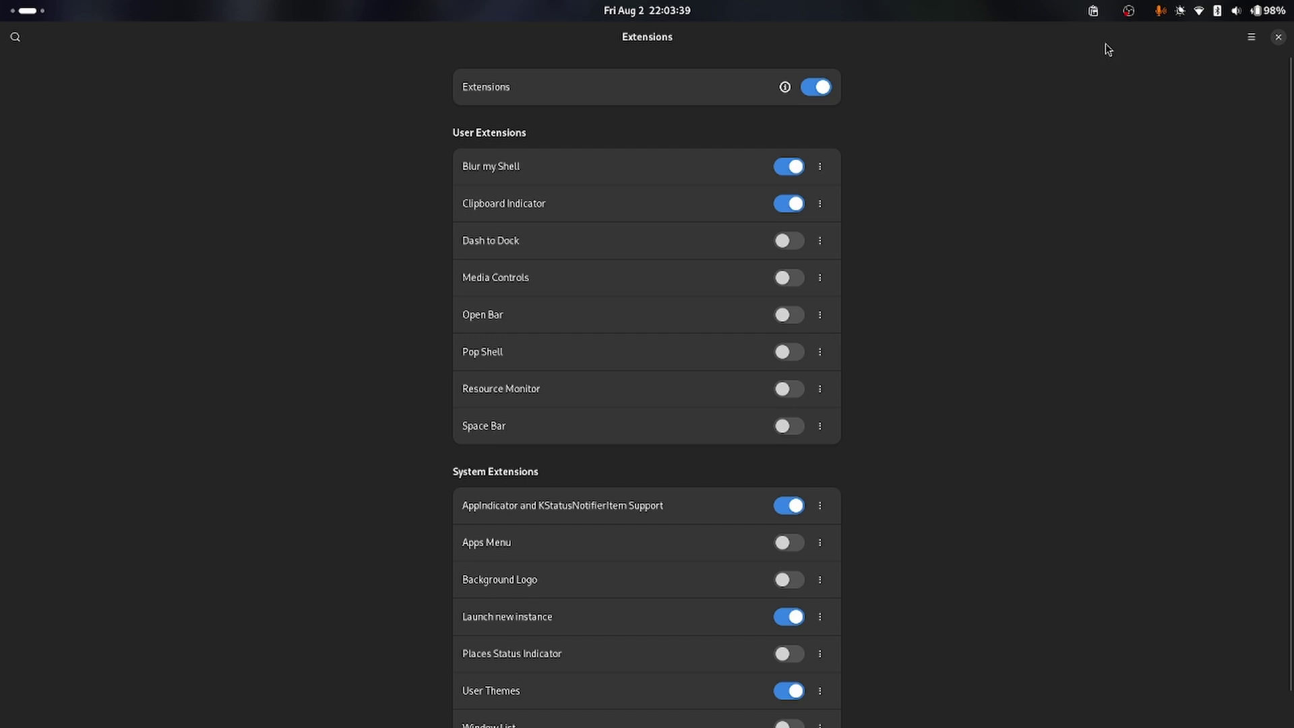
pyautogui.click(1094, 10)
pyautogui.click(1076, 18)
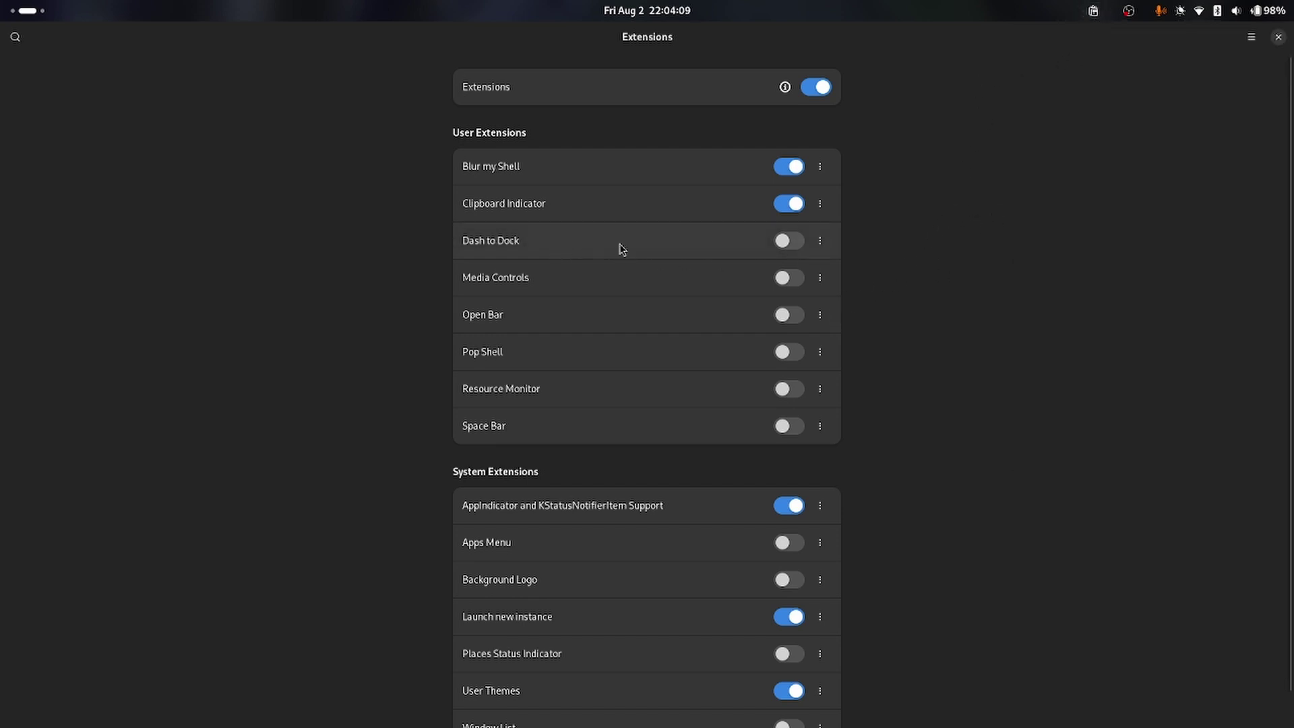
# Step: Try Dash to Dock on and off, comparing the overview dock with the default dash
pyautogui.click(784, 240)
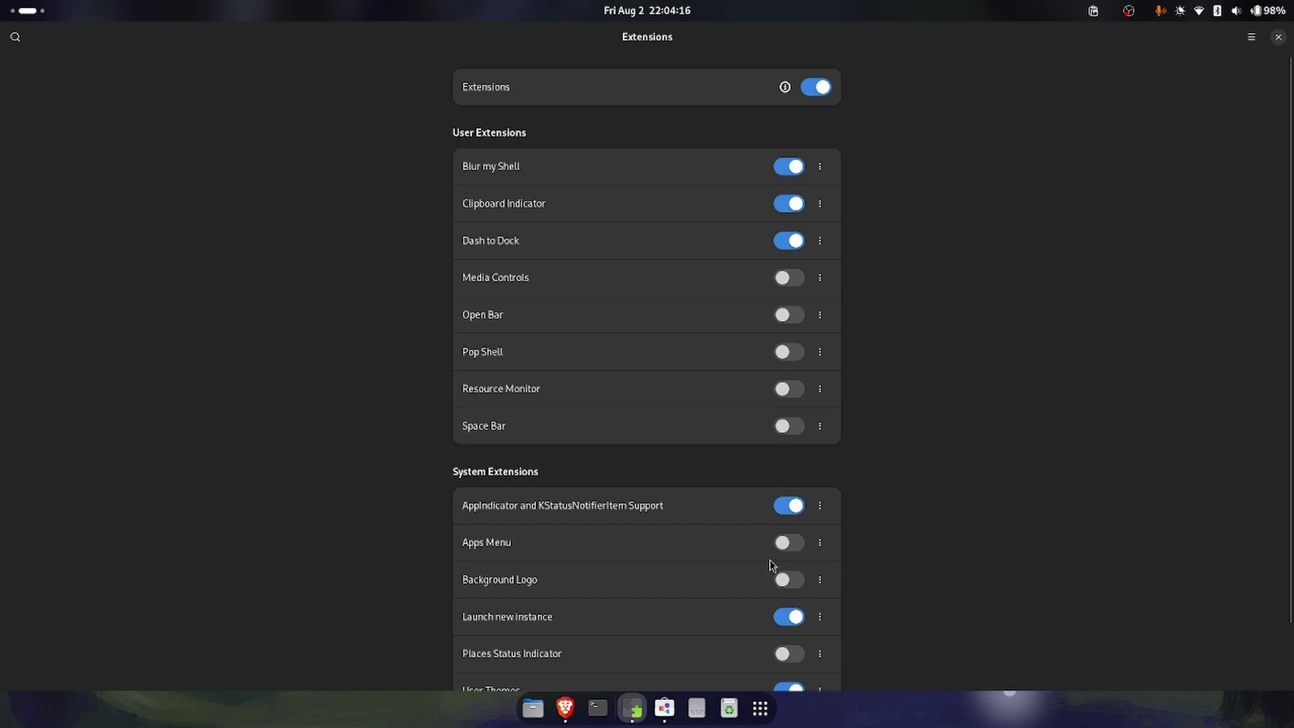
pyautogui.press('super')
pyautogui.click(637, 702)
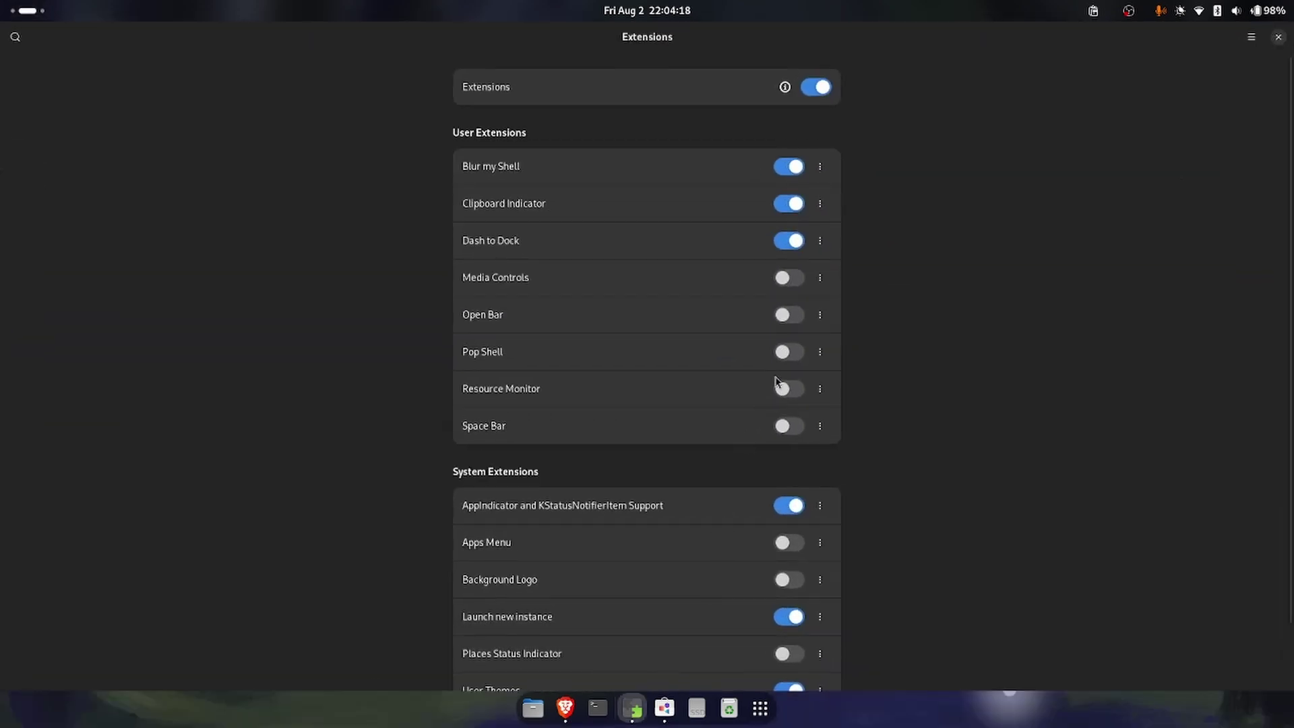
pyautogui.click(786, 243)
pyautogui.press('super')
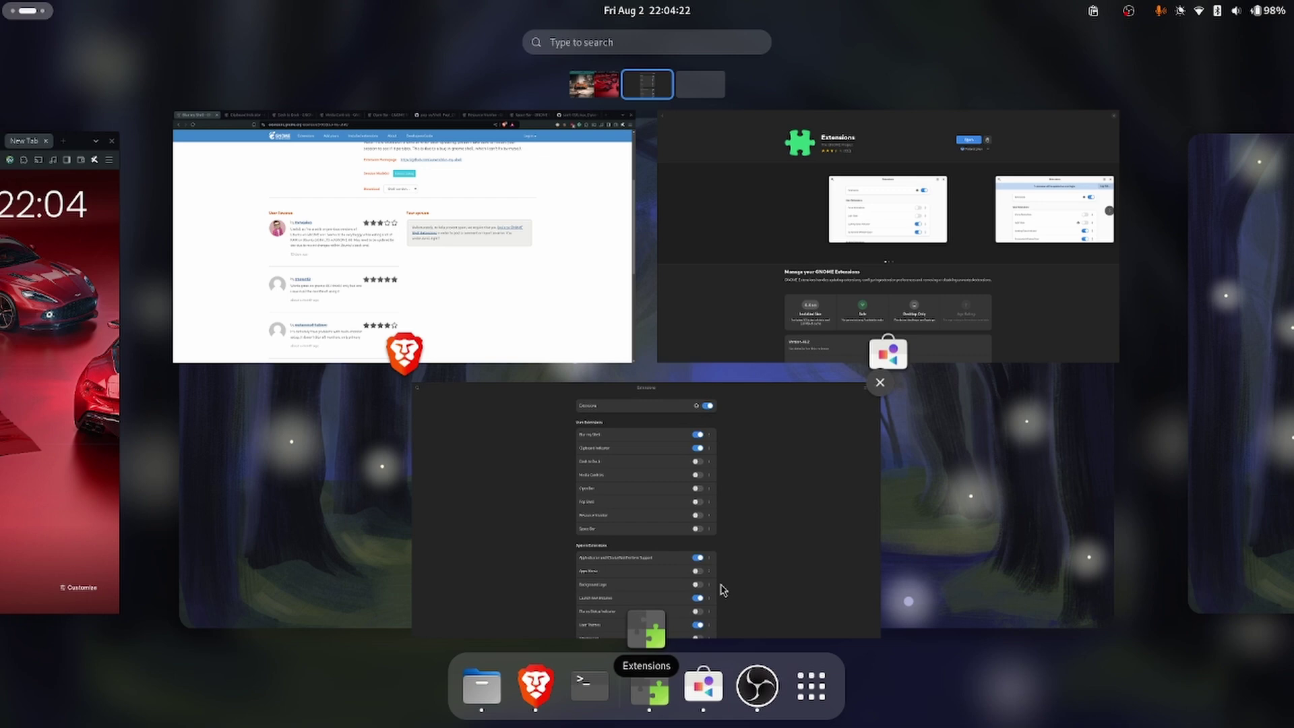
pyautogui.click(590, 687)
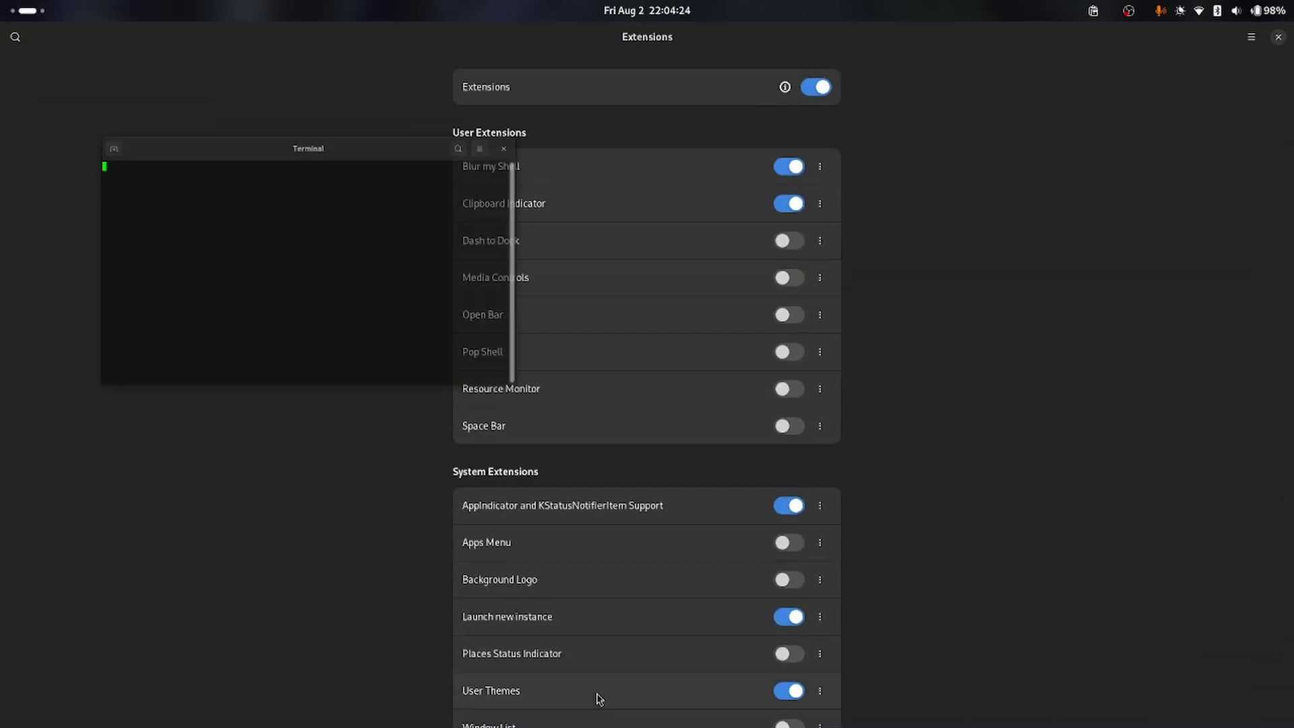
pyautogui.click(575, 70)
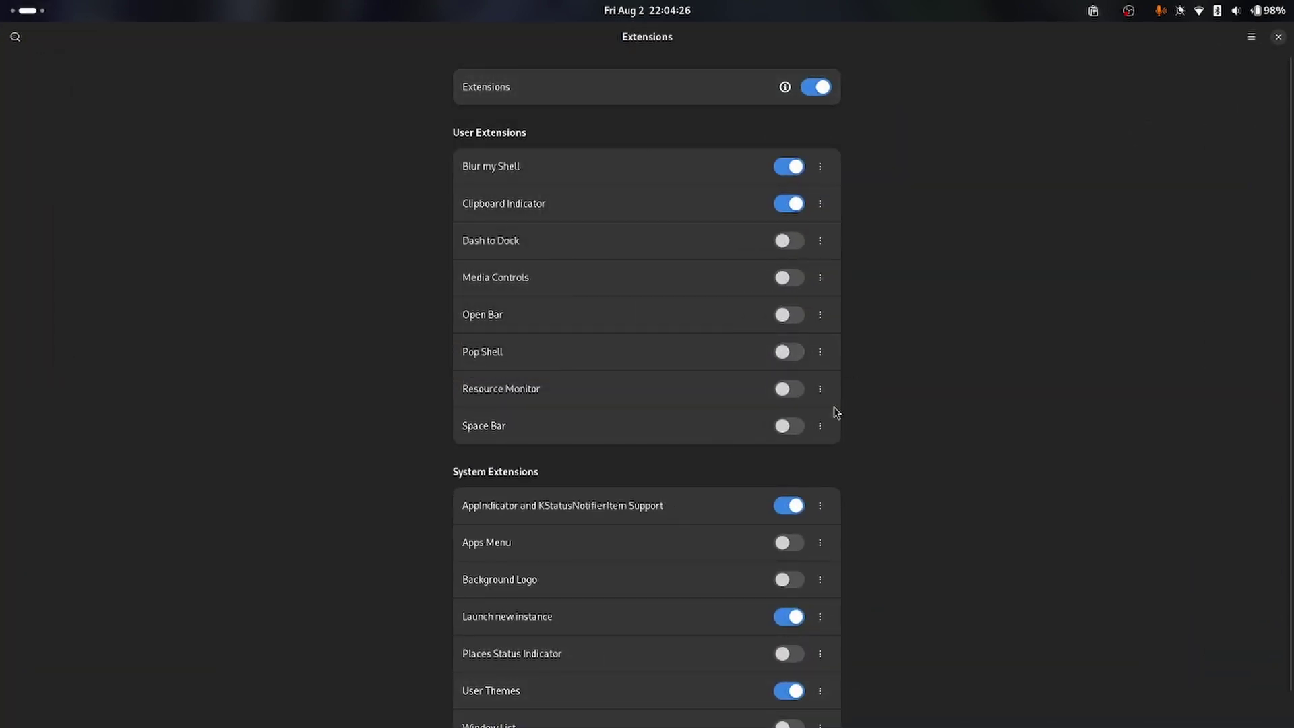
# Step: Re-enable Dash to Dock and turn on Media Controls
pyautogui.click(788, 240)
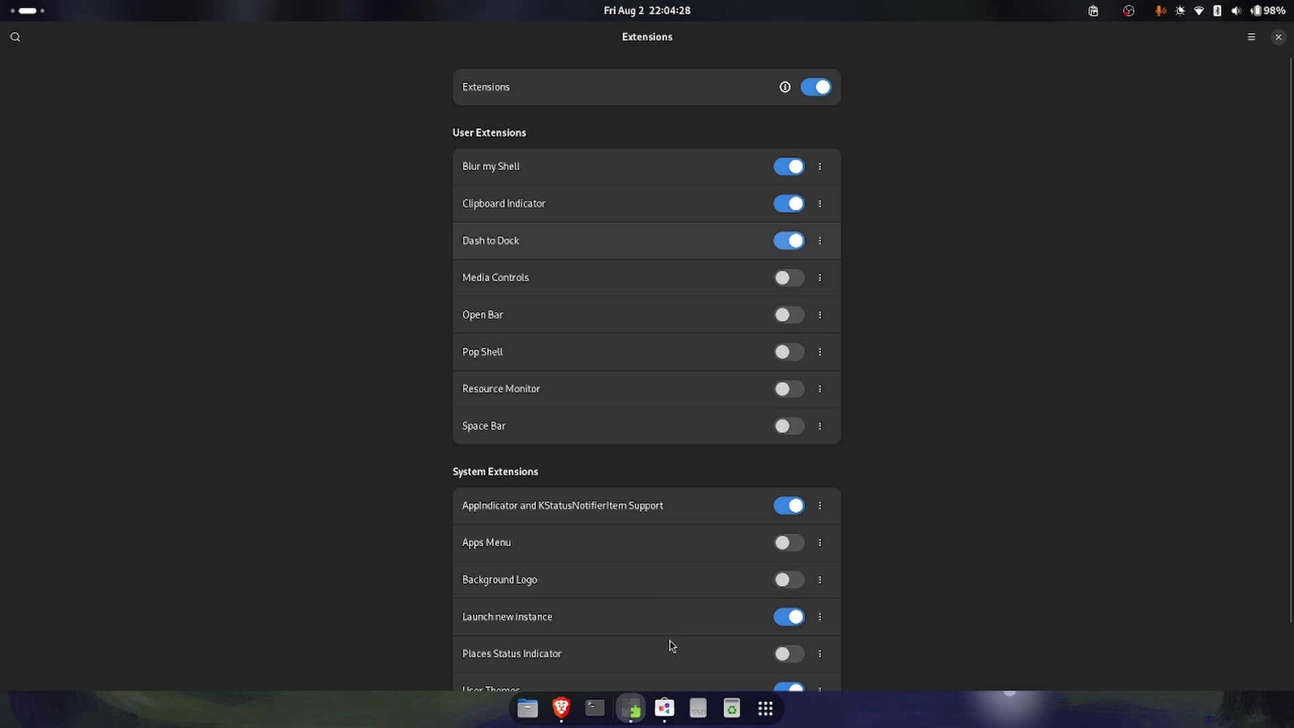
pyautogui.click(633, 721)
pyautogui.click(174, 110)
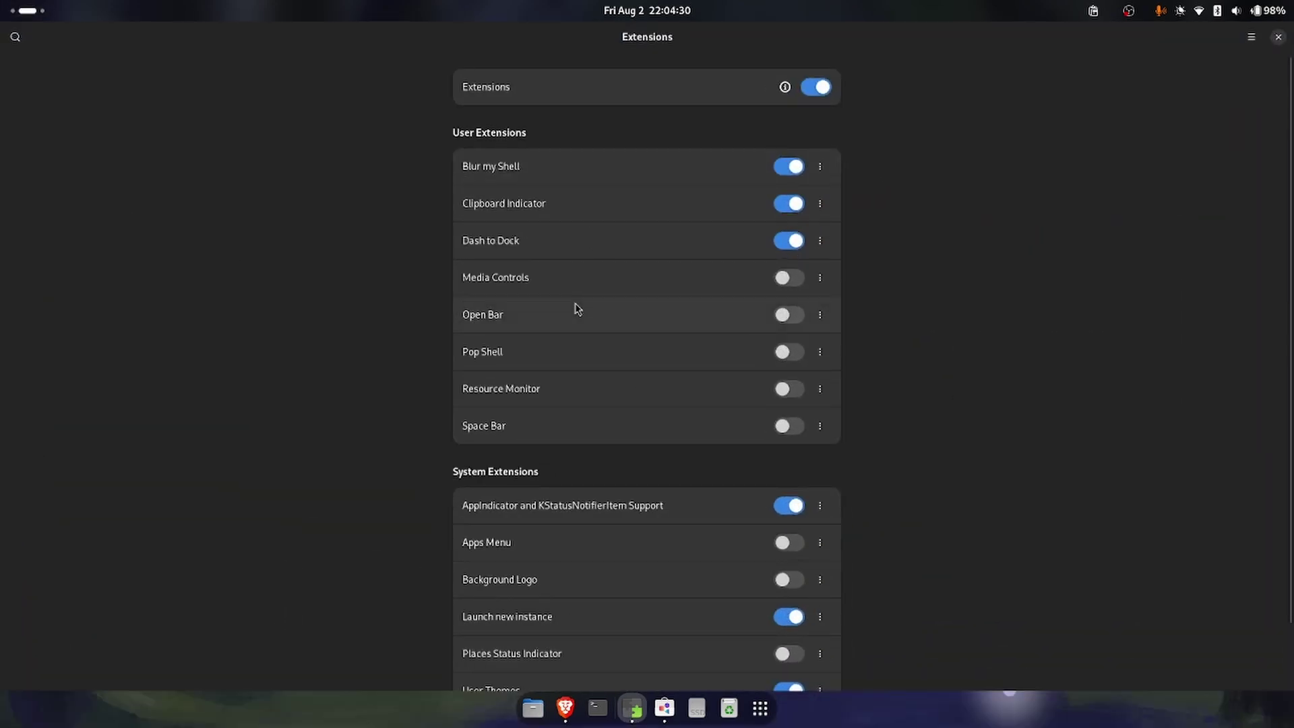
pyautogui.click(790, 278)
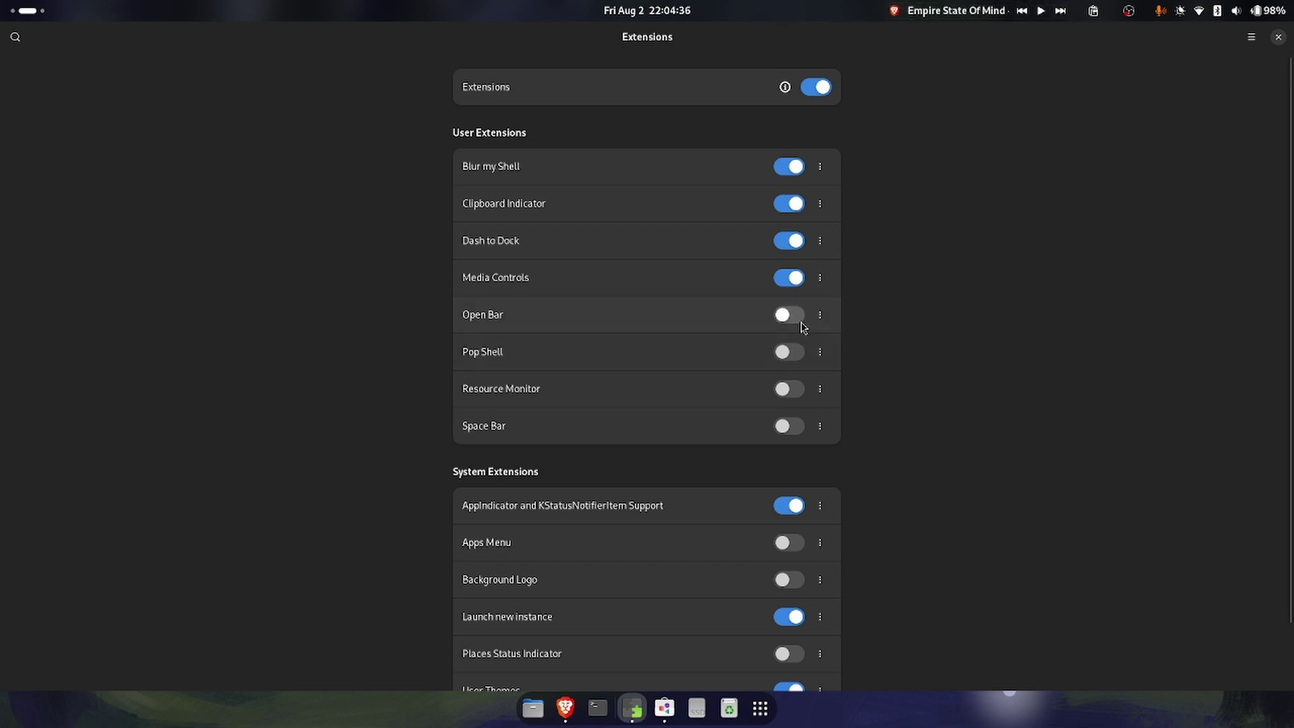
# Step: Enable Open Bar and raise its Top Bar Properties bar height from 25 to 38
pyautogui.click(801, 322)
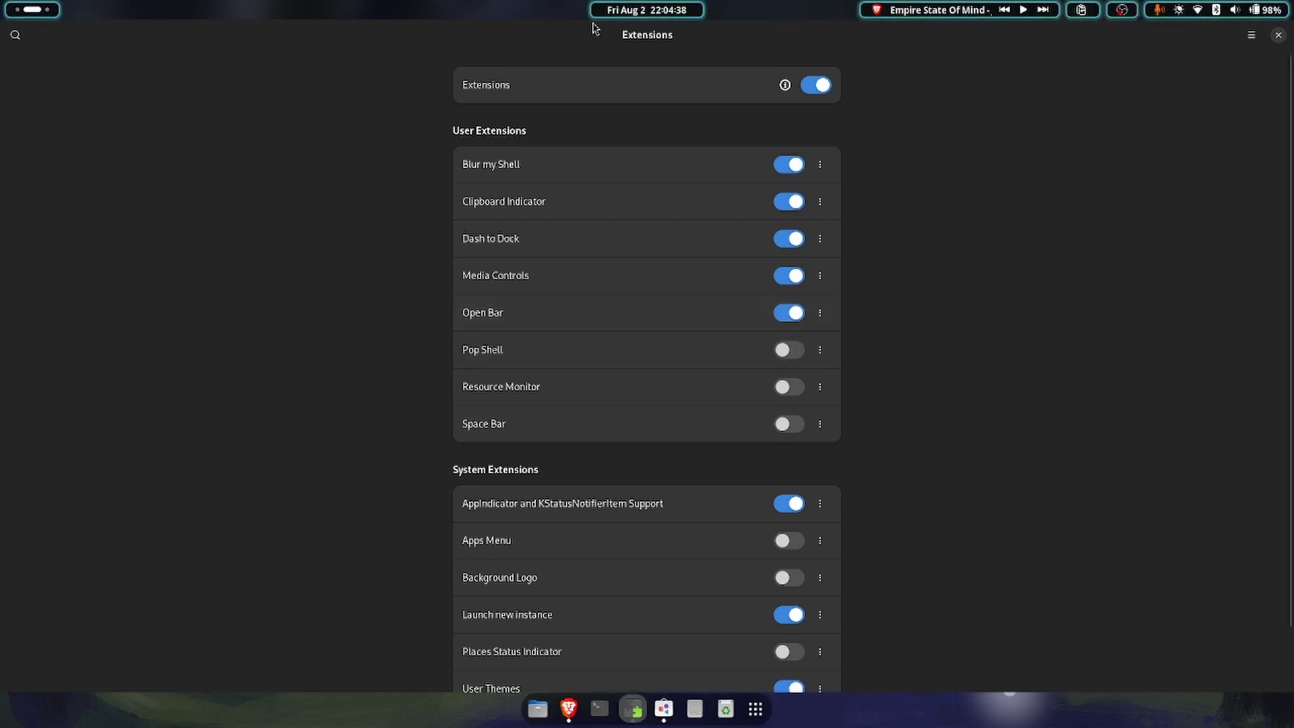
pyautogui.click(821, 315)
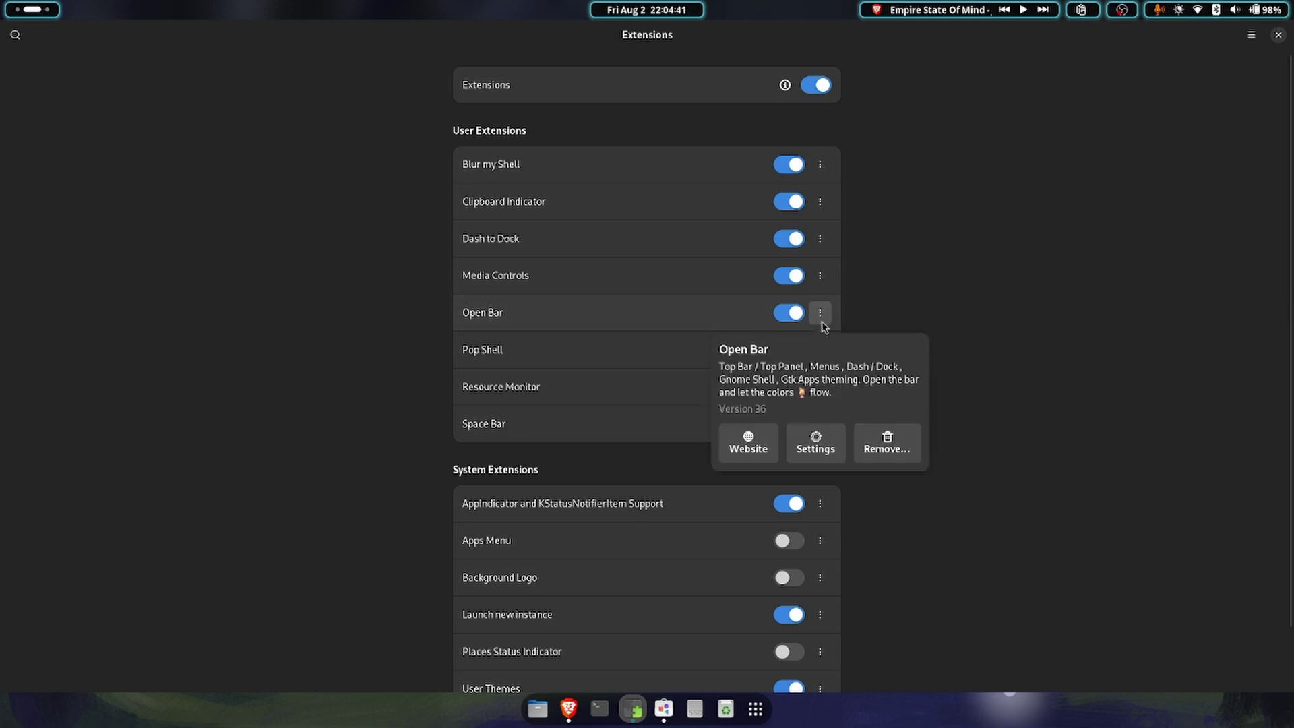
pyautogui.click(814, 443)
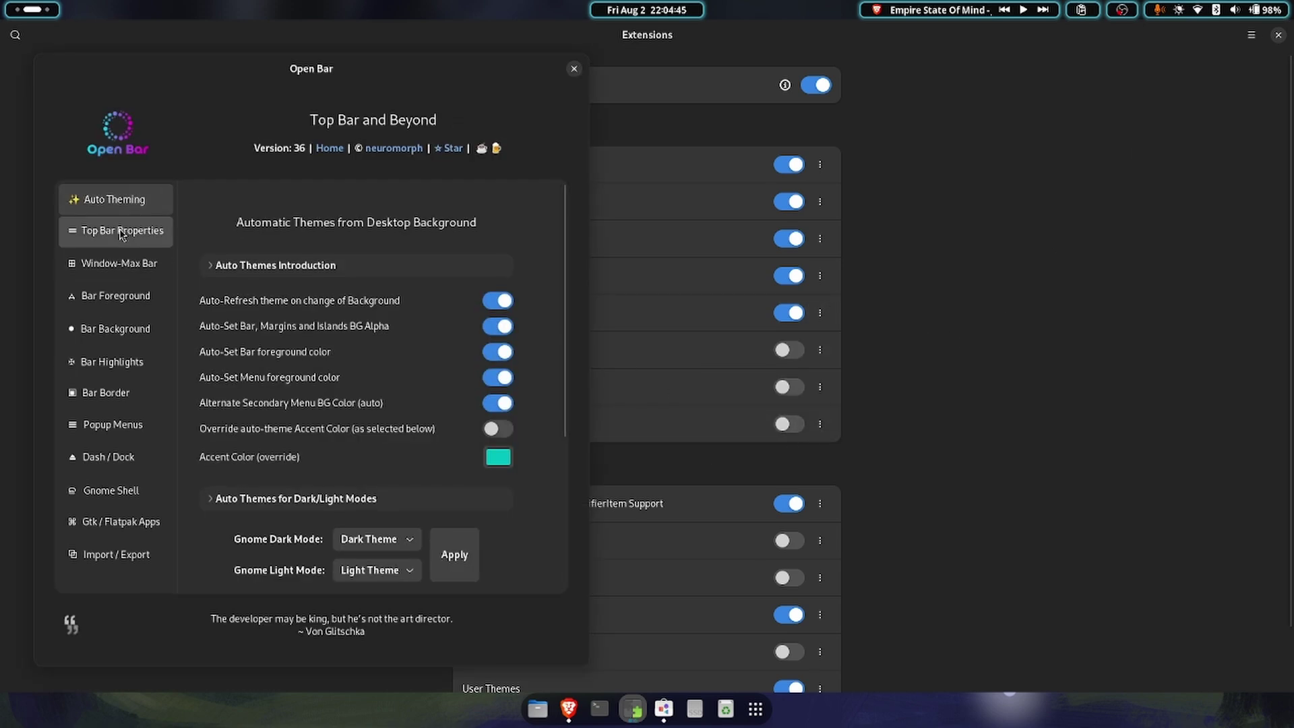
pyautogui.click(120, 231)
pyautogui.click(125, 261)
pyautogui.click(120, 231)
pyautogui.moveTo(335, 356)
pyautogui.mouseDown()
pyautogui.moveTo(370, 366)
pyautogui.moveTo(332, 363)
pyautogui.mouseUp()
# Step: Try the Floating, Mainland and Trilands bar types, then settle on Islands and close preferences
pyautogui.click(497, 294)
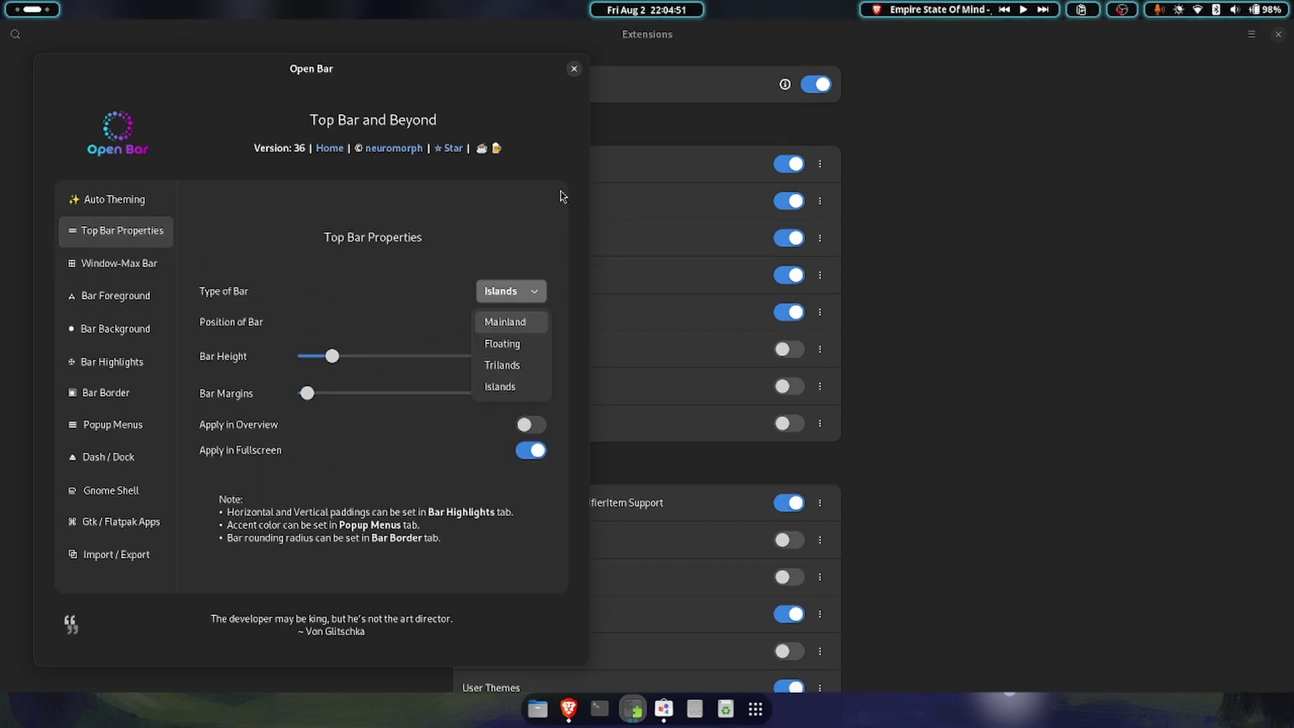
pyautogui.click(512, 343)
pyautogui.click(507, 297)
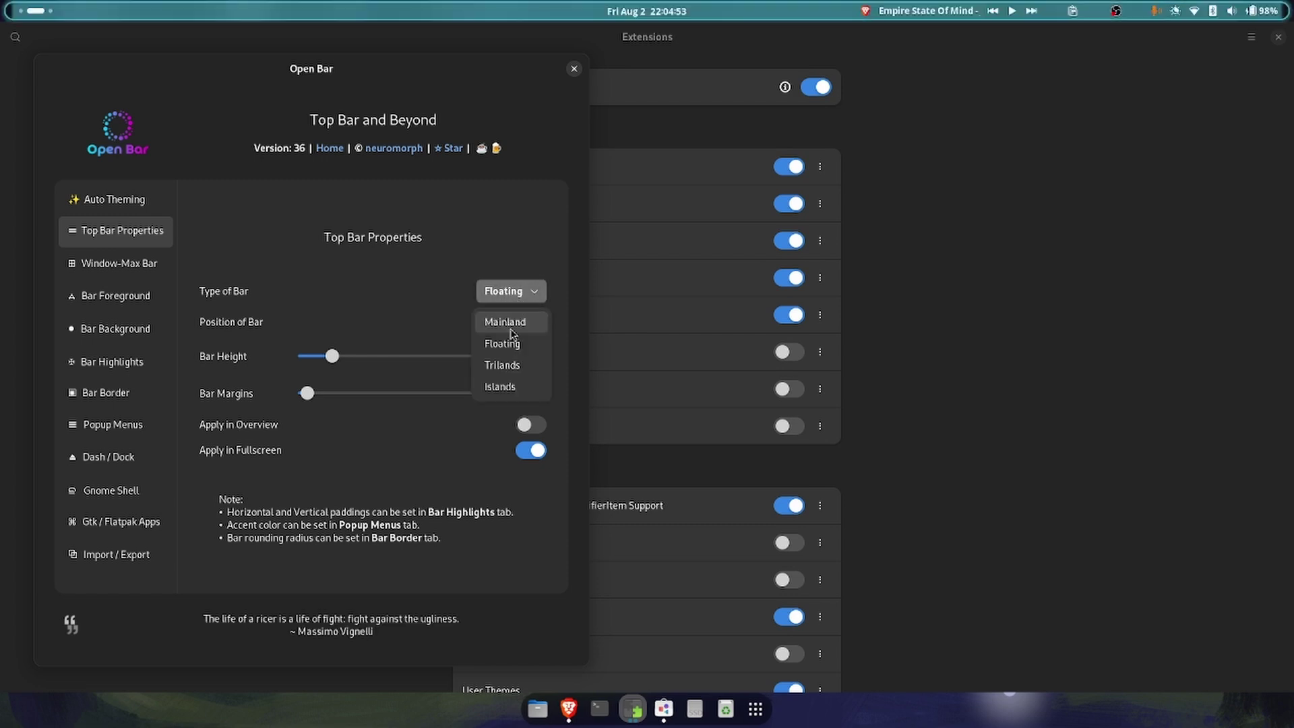
pyautogui.click(505, 321)
pyautogui.click(523, 301)
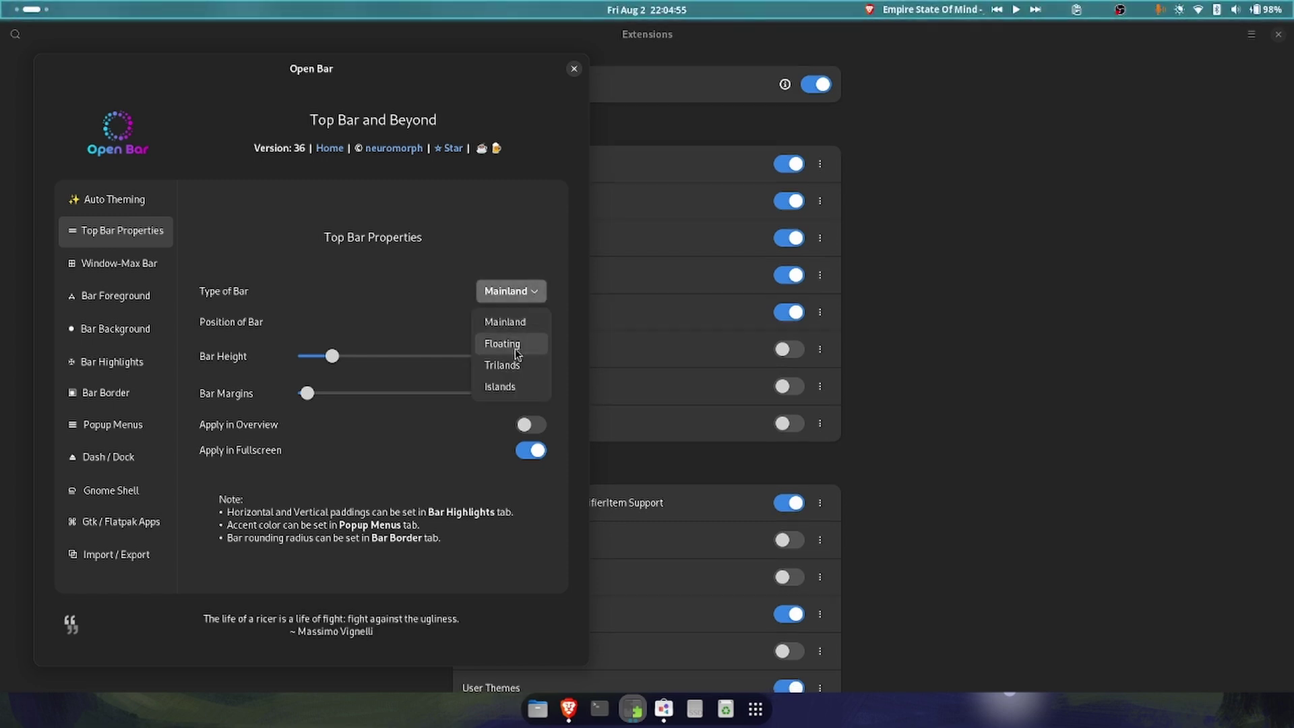
pyautogui.click(511, 365)
pyautogui.click(511, 291)
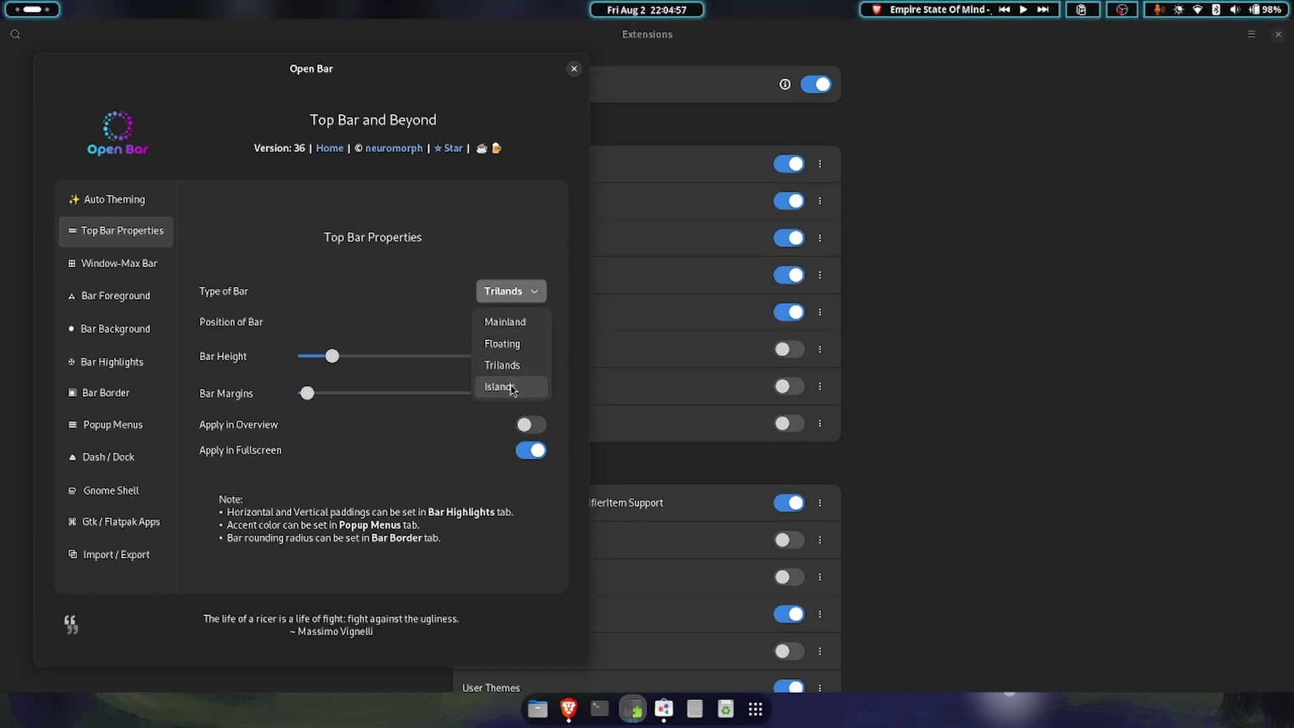
pyautogui.click(519, 385)
pyautogui.click(574, 69)
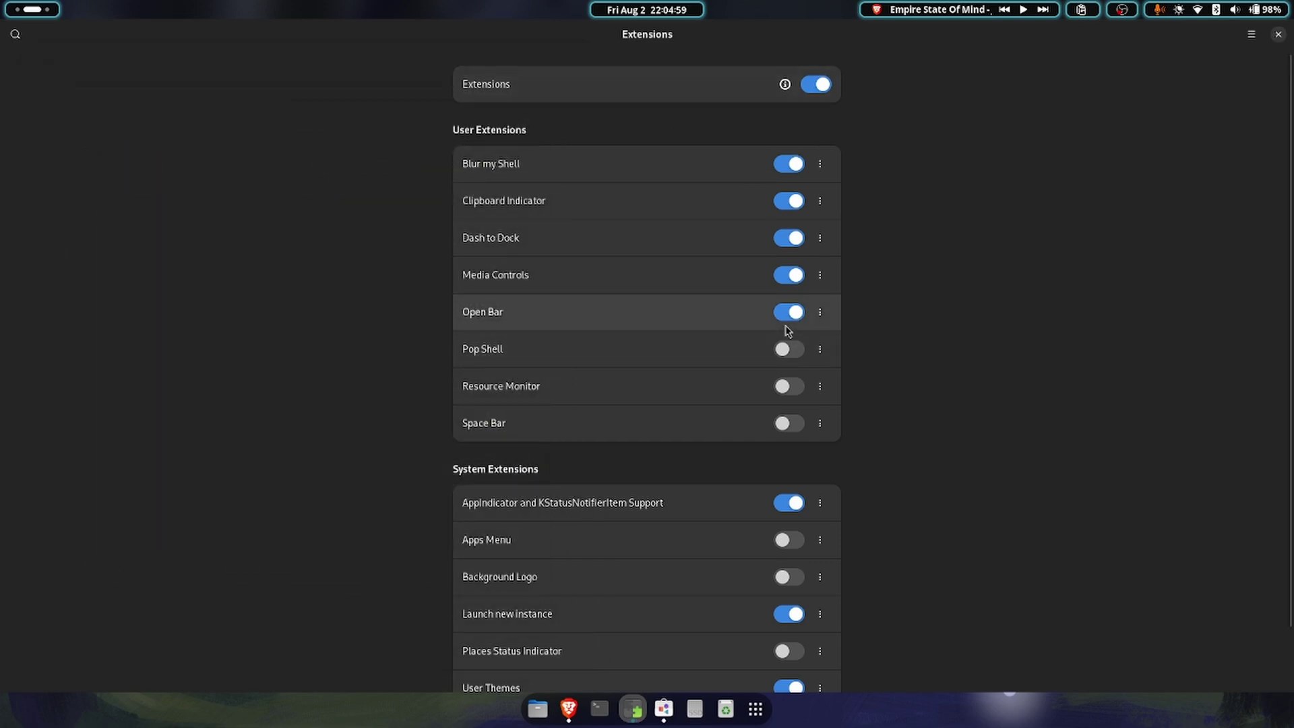
# Step: Turn Open Bar off and Pop Shell on, tile Extensions with the browser, and enable Resource Monitor
pyautogui.click(790, 312)
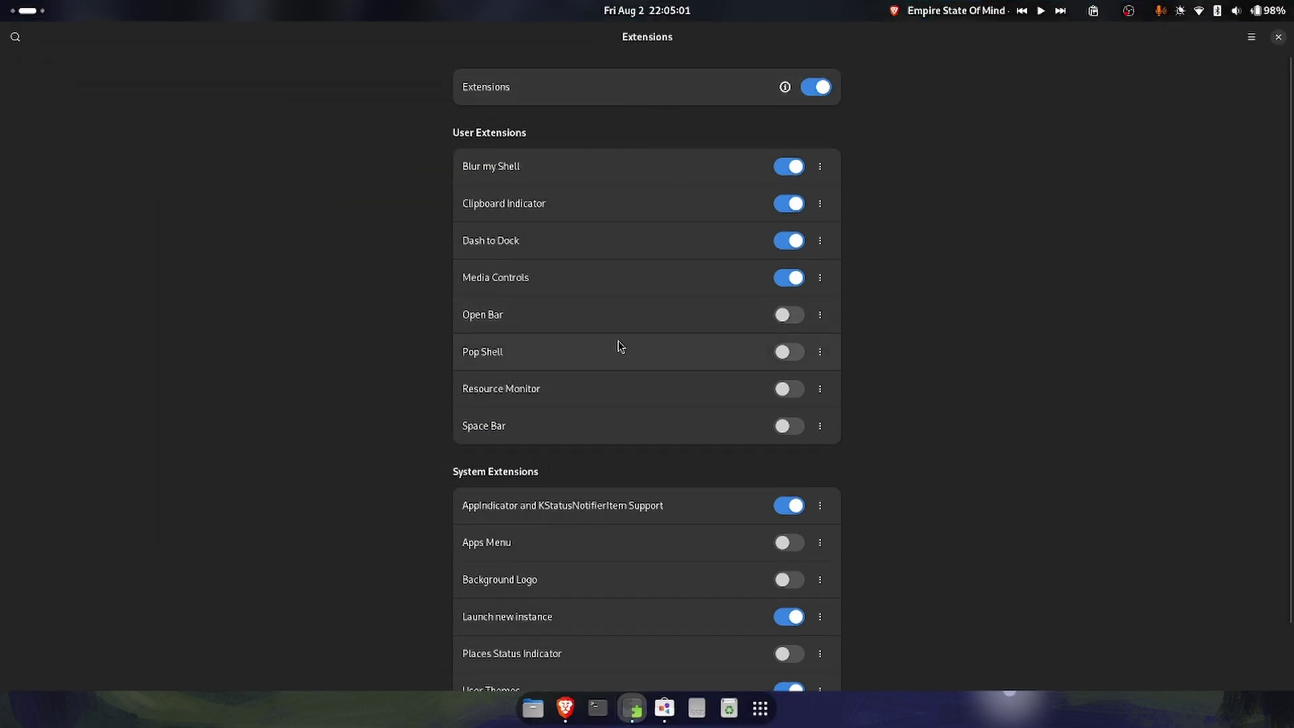
pyautogui.click(796, 351)
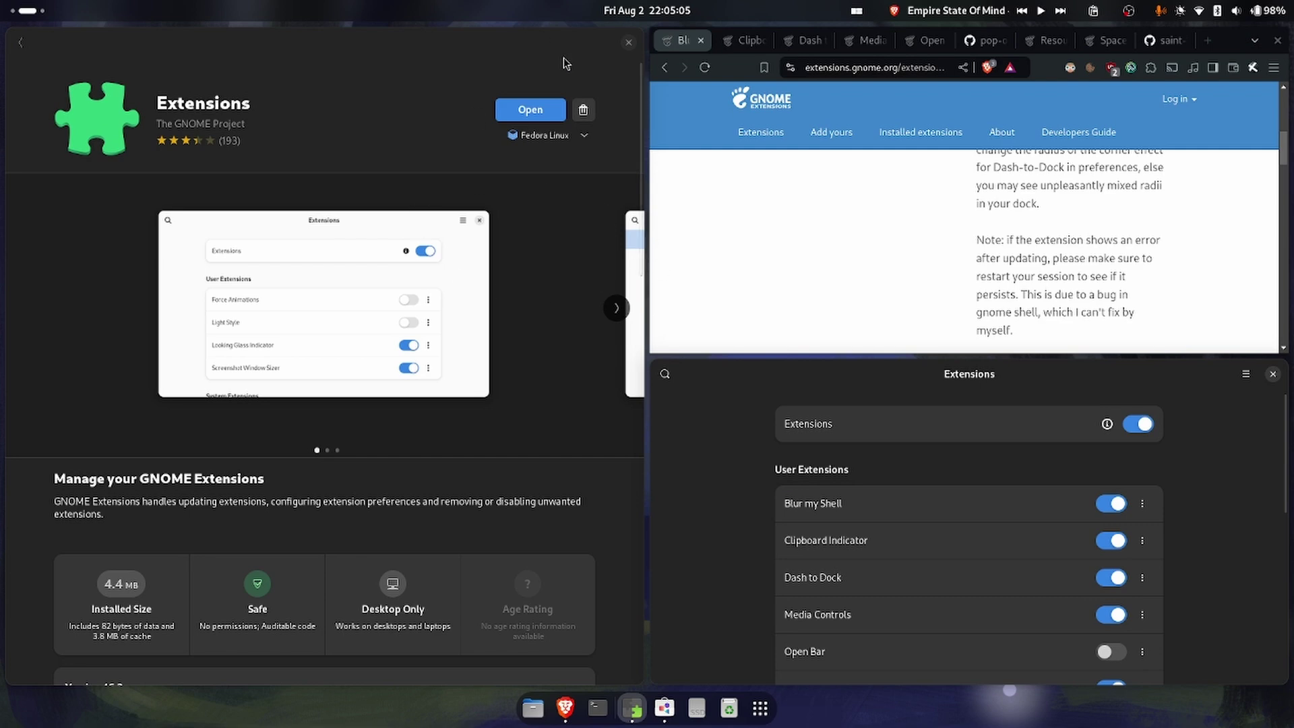
pyautogui.click(628, 42)
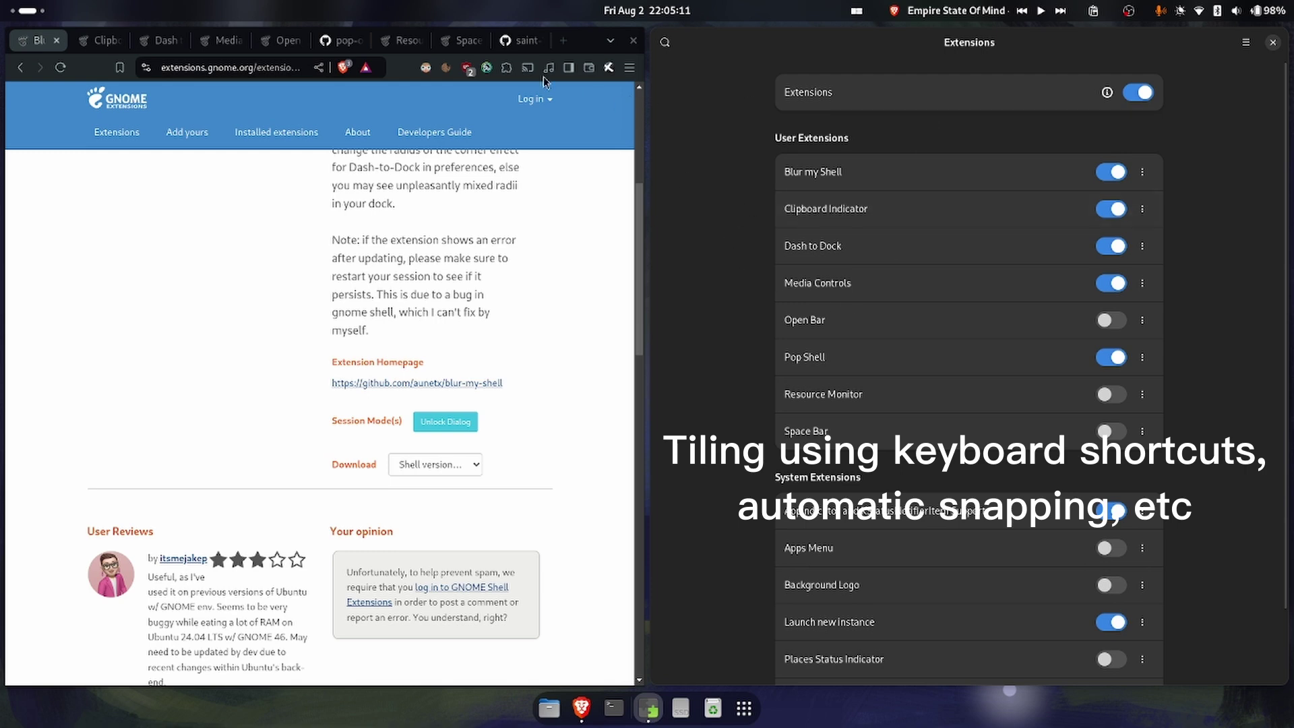
pyautogui.moveTo(783, 54); pyautogui.dragTo(748, 460)
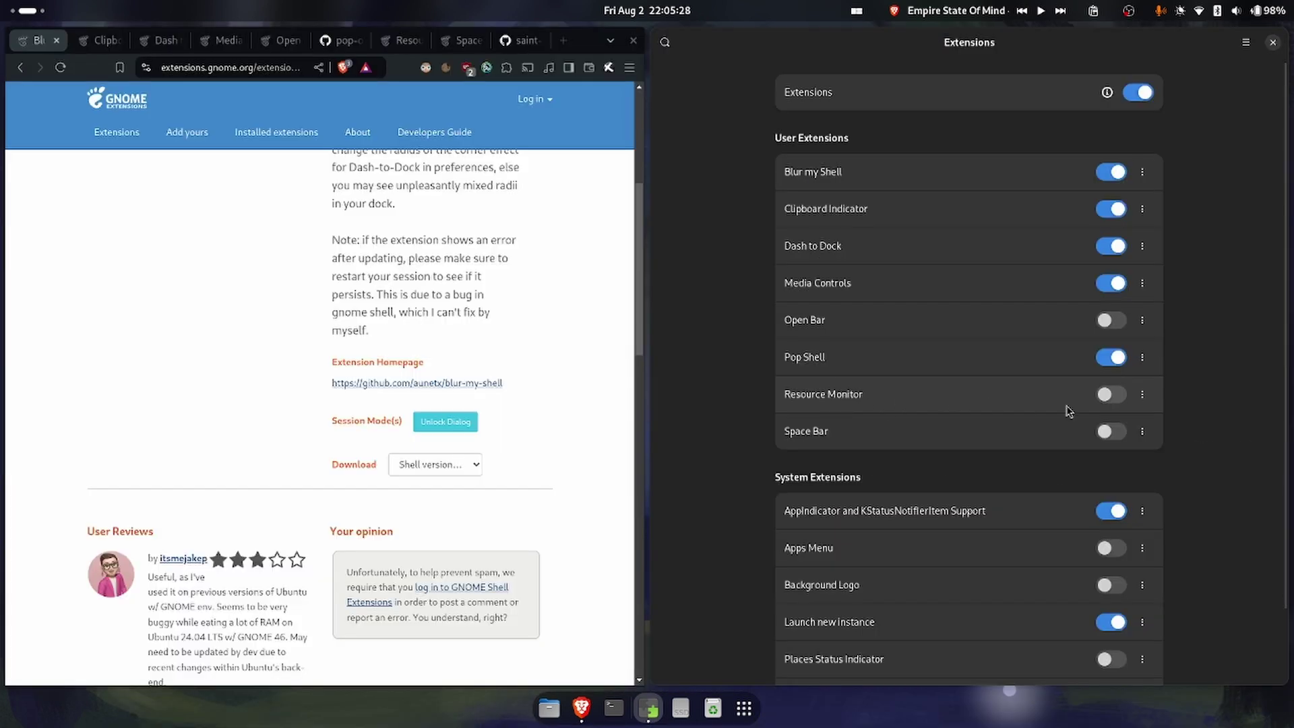
pyautogui.click(1111, 395)
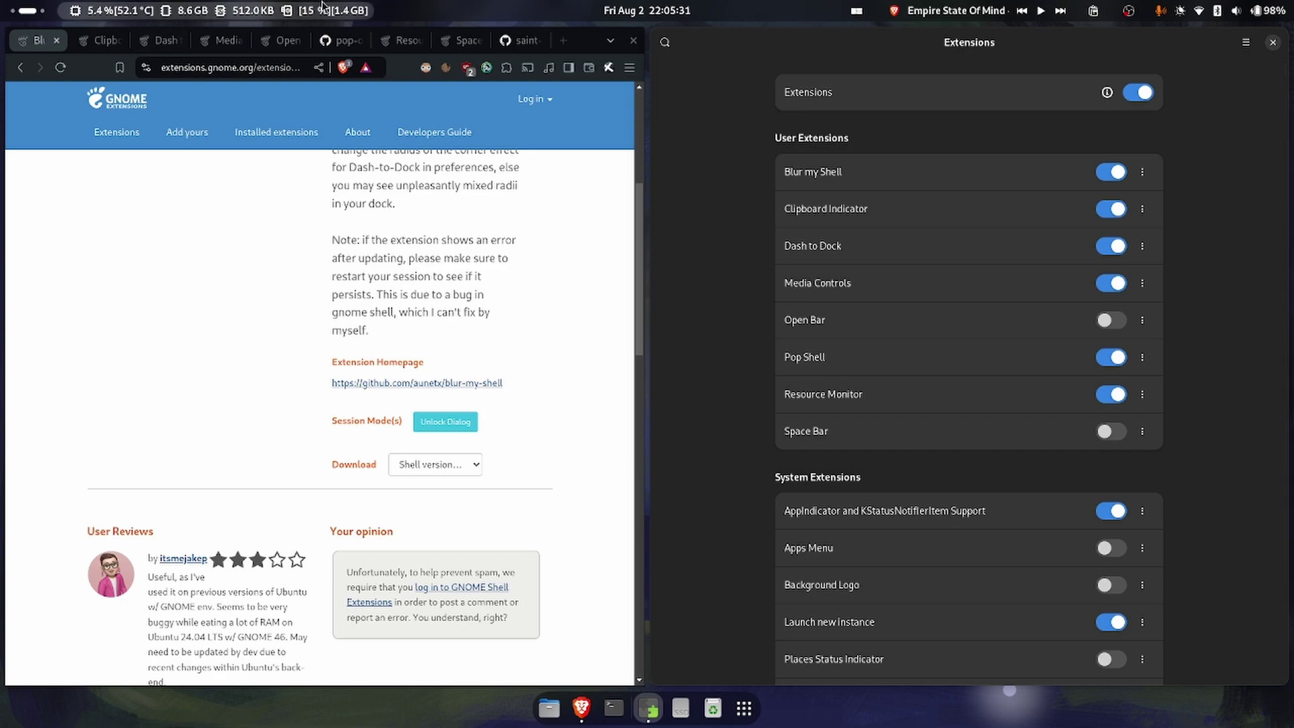
# Step: Open and close System Monitor from the top-bar stats, then enable Space Bar
pyautogui.click(274, 9)
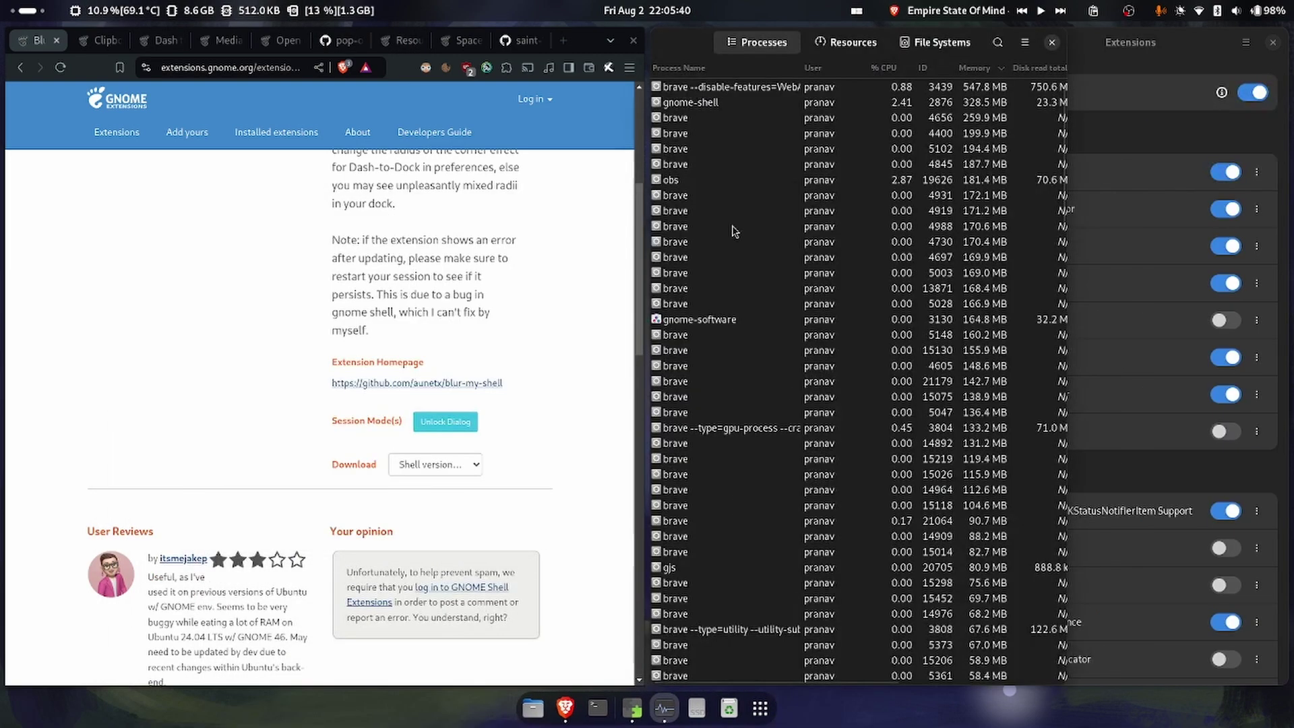
pyautogui.click(1052, 43)
pyautogui.click(1111, 431)
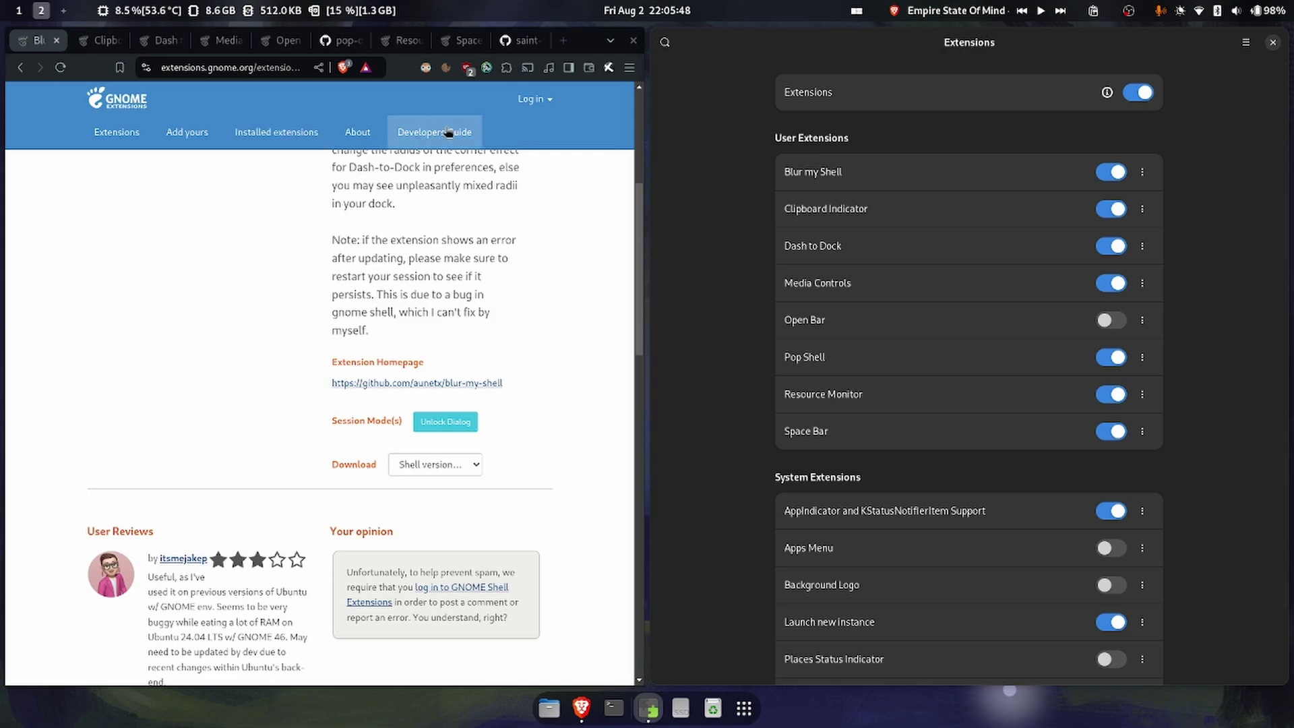
# Step: Flip through workspaces in the overview and come back on workspace 2
pyautogui.press('super')
pyautogui.scroll(1, 823, 239)
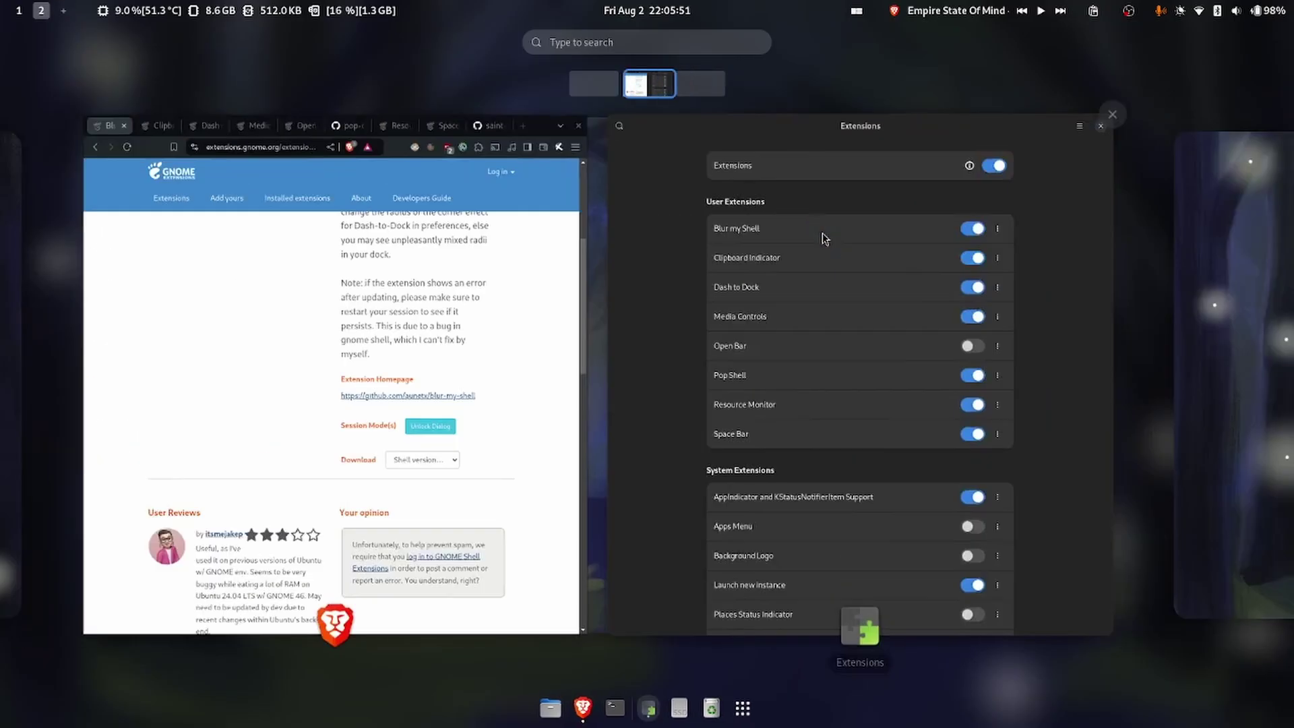
pyautogui.scroll(-1, 823, 239)
pyautogui.scroll(1, 823, 240)
pyautogui.scroll(-1, 823, 239)
pyautogui.scroll(1, 823, 240)
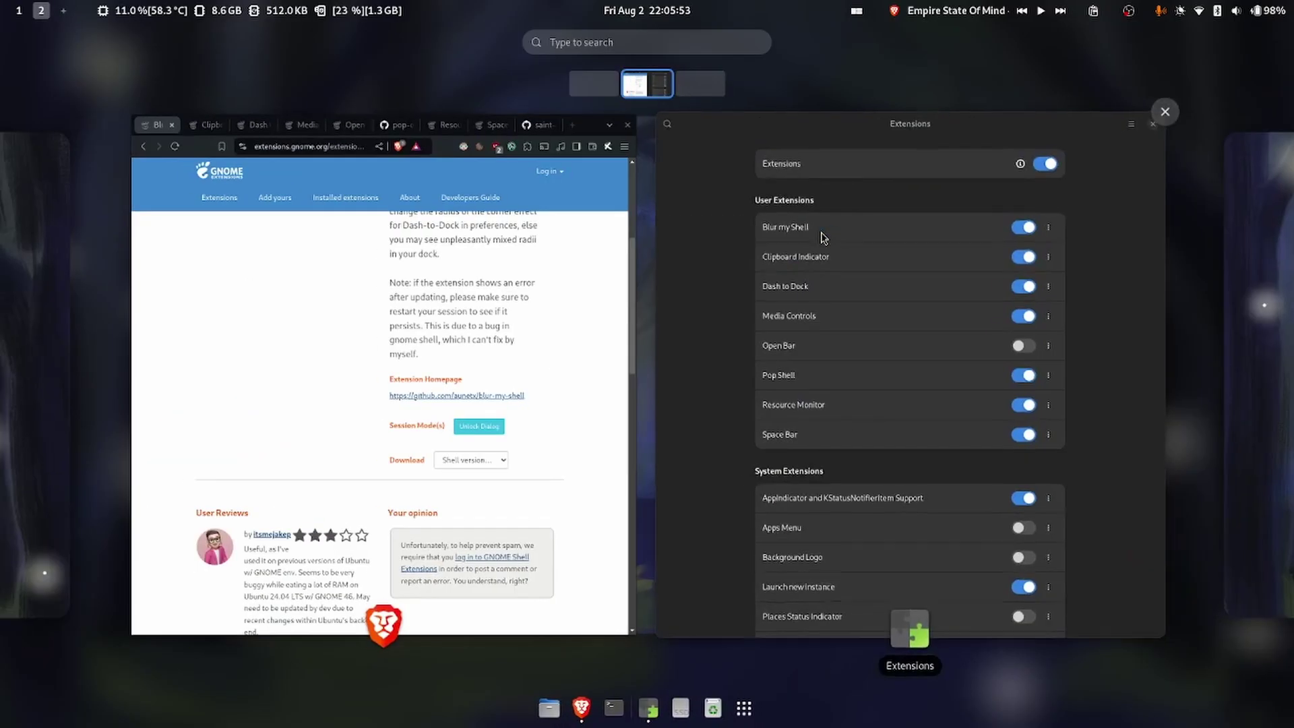
pyautogui.scroll(-1, 822, 239)
pyautogui.scroll(1, 823, 240)
pyautogui.click(823, 240)
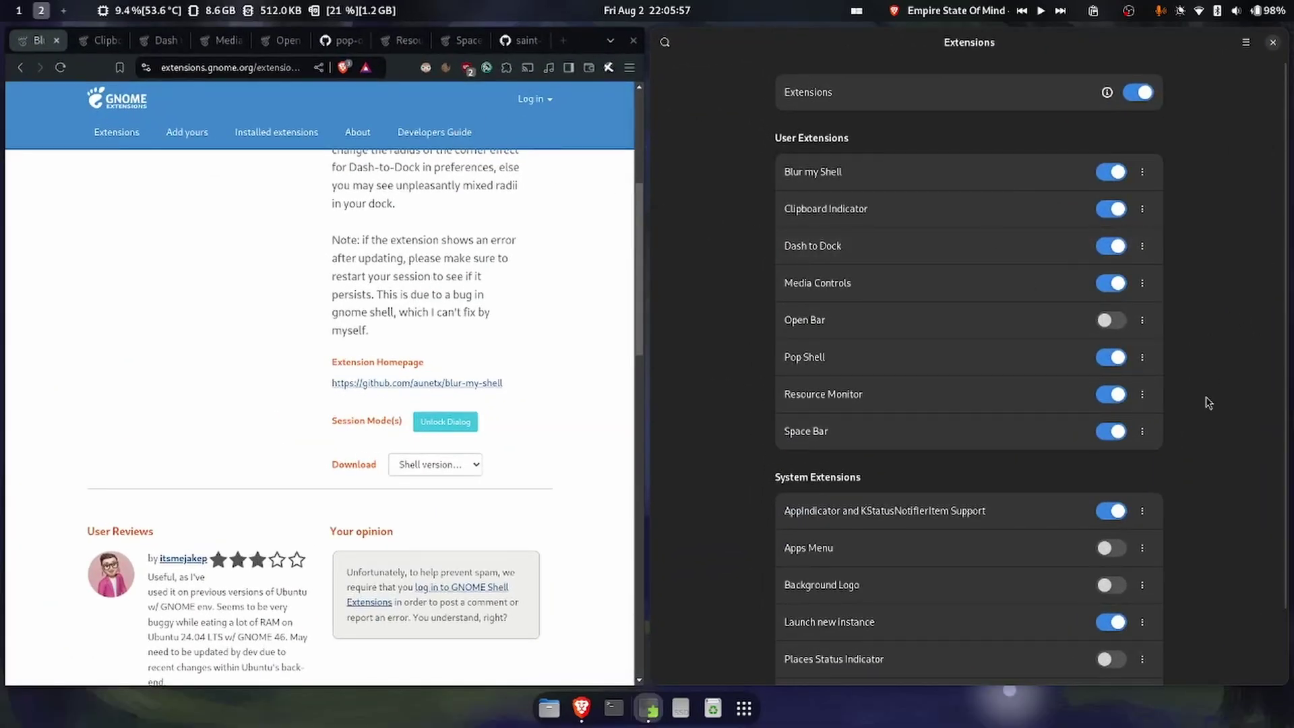
# Step: Close the Extensions window and bring up Settings' Appearance backgrounds with Super+I
pyautogui.click(1273, 43)
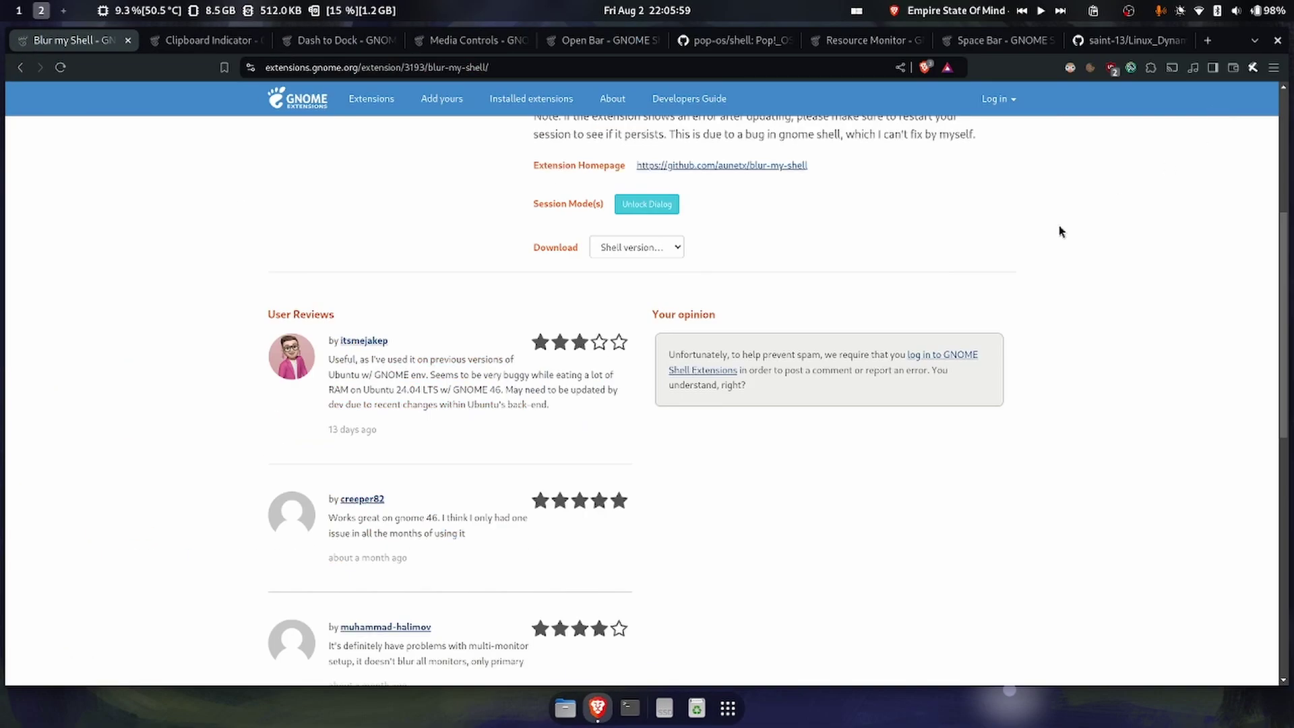
pyautogui.press('super+i')
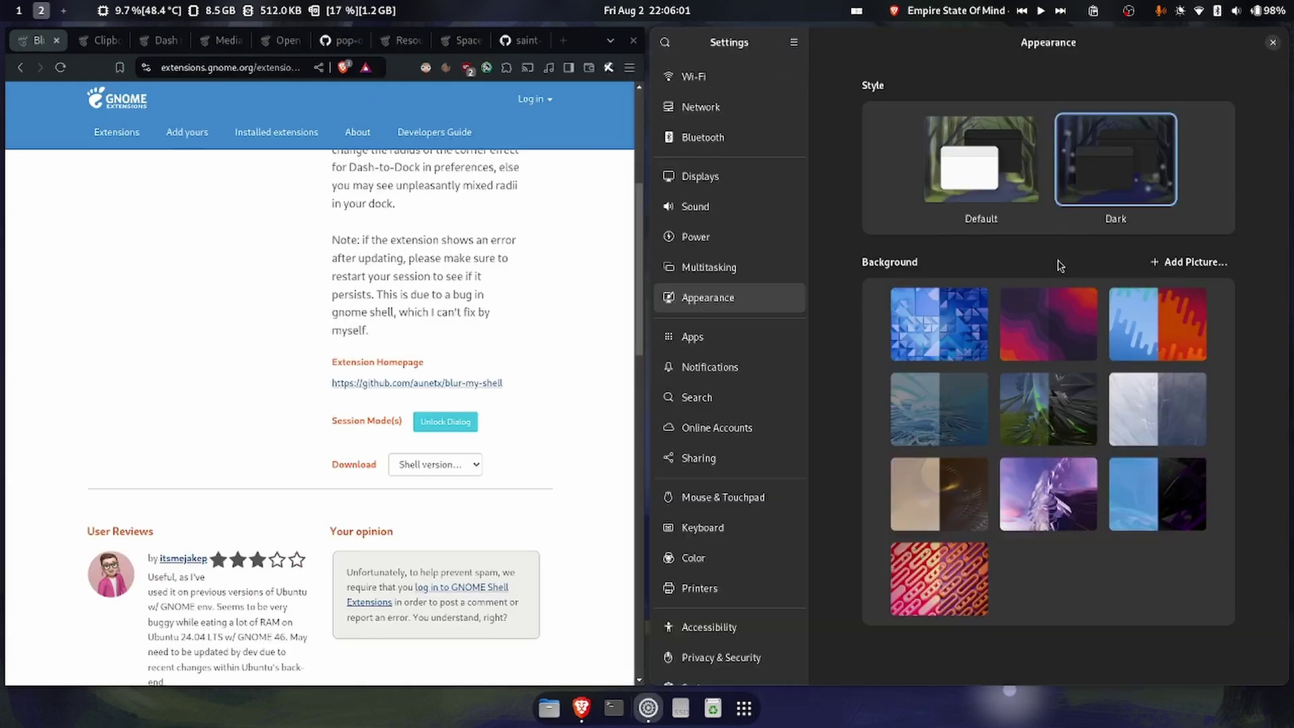
pyautogui.scroll(-4, 1118, 471)
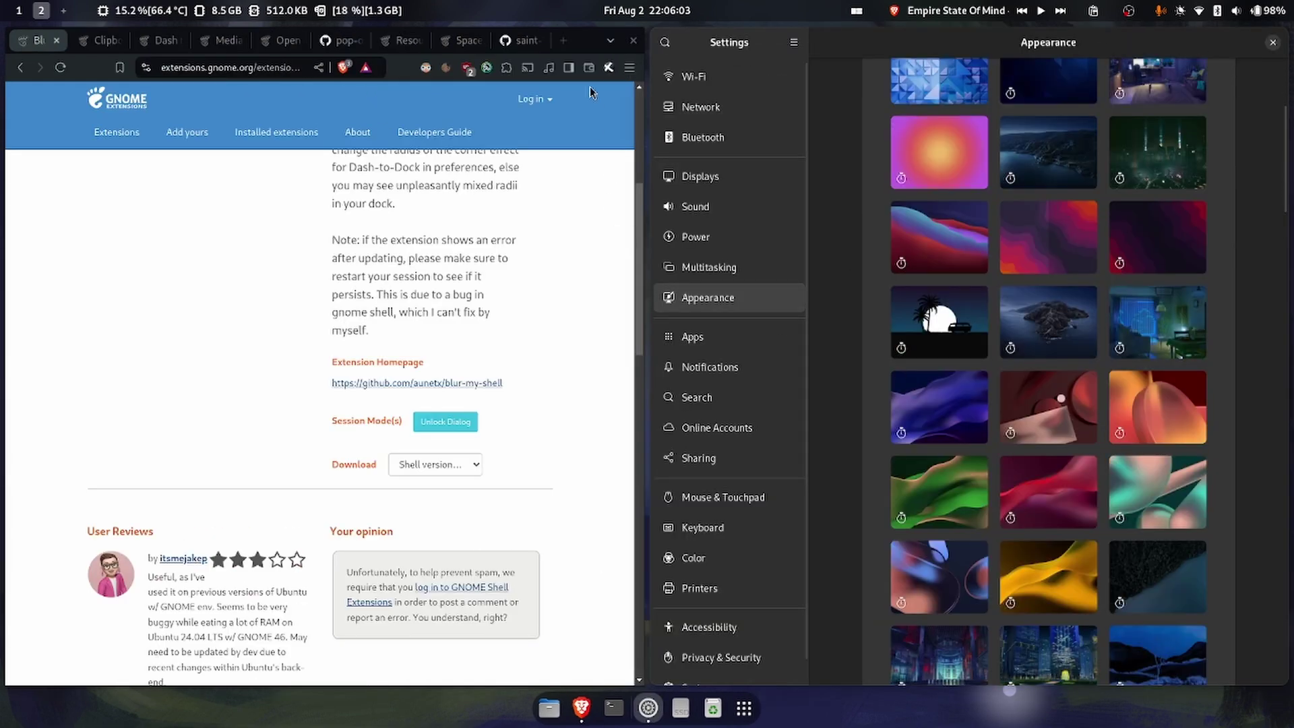
# Step: Browse the Linux_Dynamic_Wallpapers README on GitHub alongside the Background grid
pyautogui.click(520, 40)
pyautogui.scroll(-3, 112, 413)
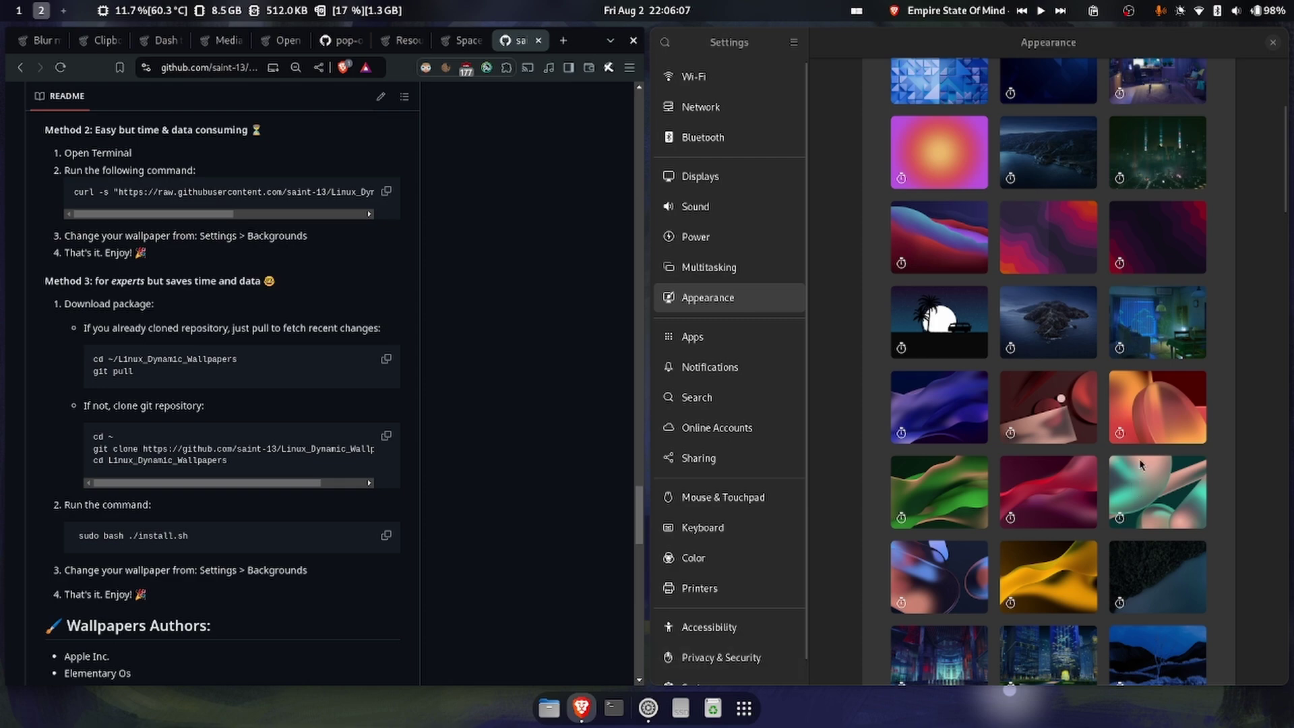
pyautogui.scroll(5, 1141, 464)
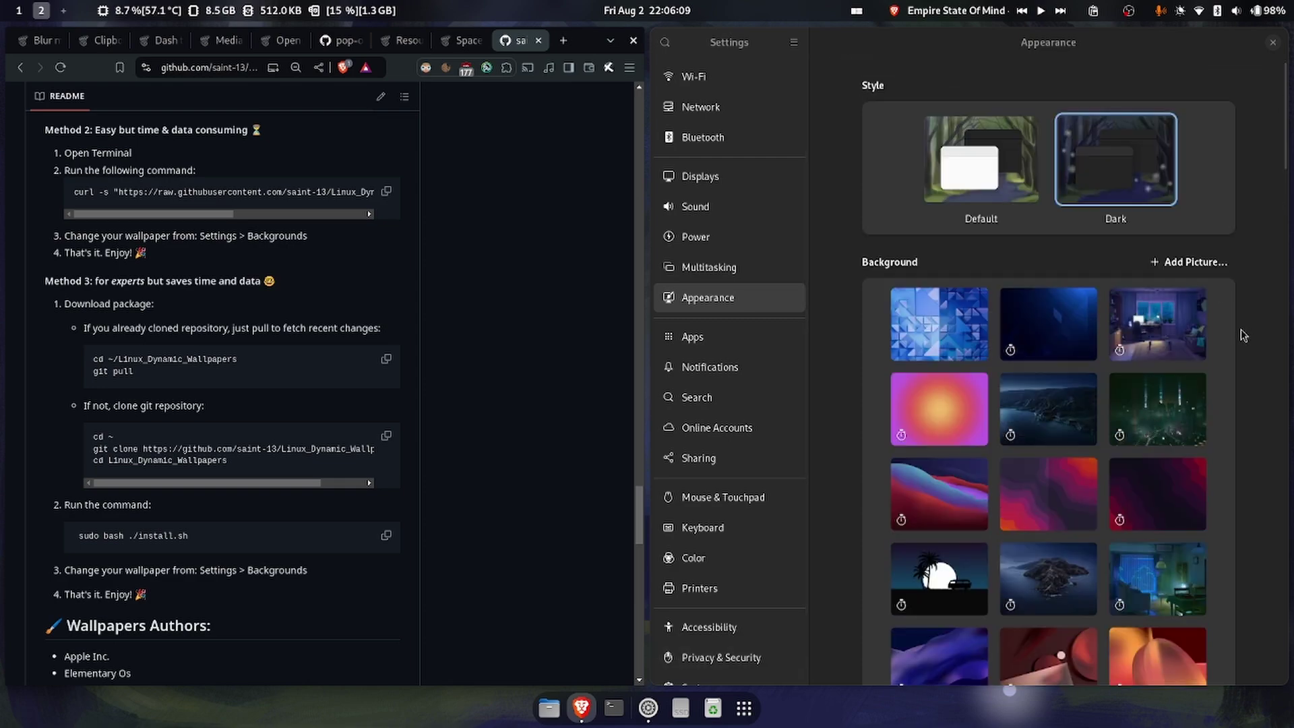
pyautogui.scroll(-10, 1085, 412)
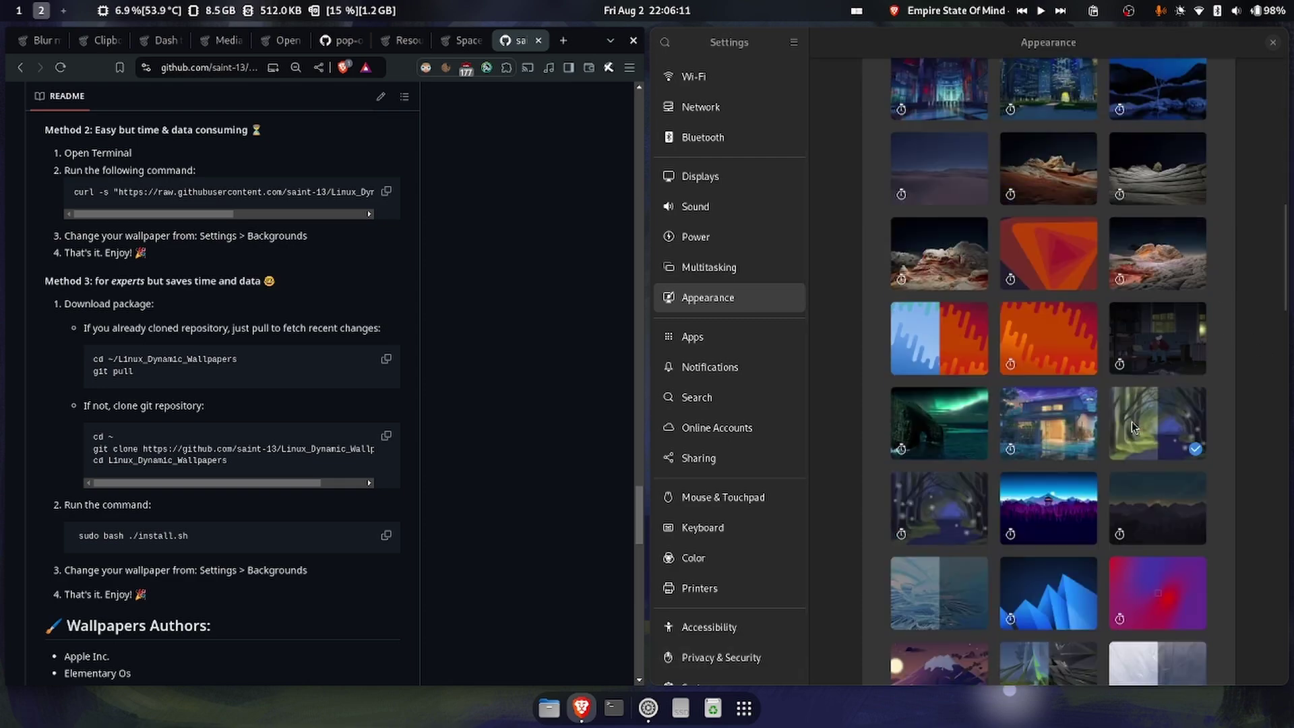
pyautogui.scroll(-5, 1131, 422)
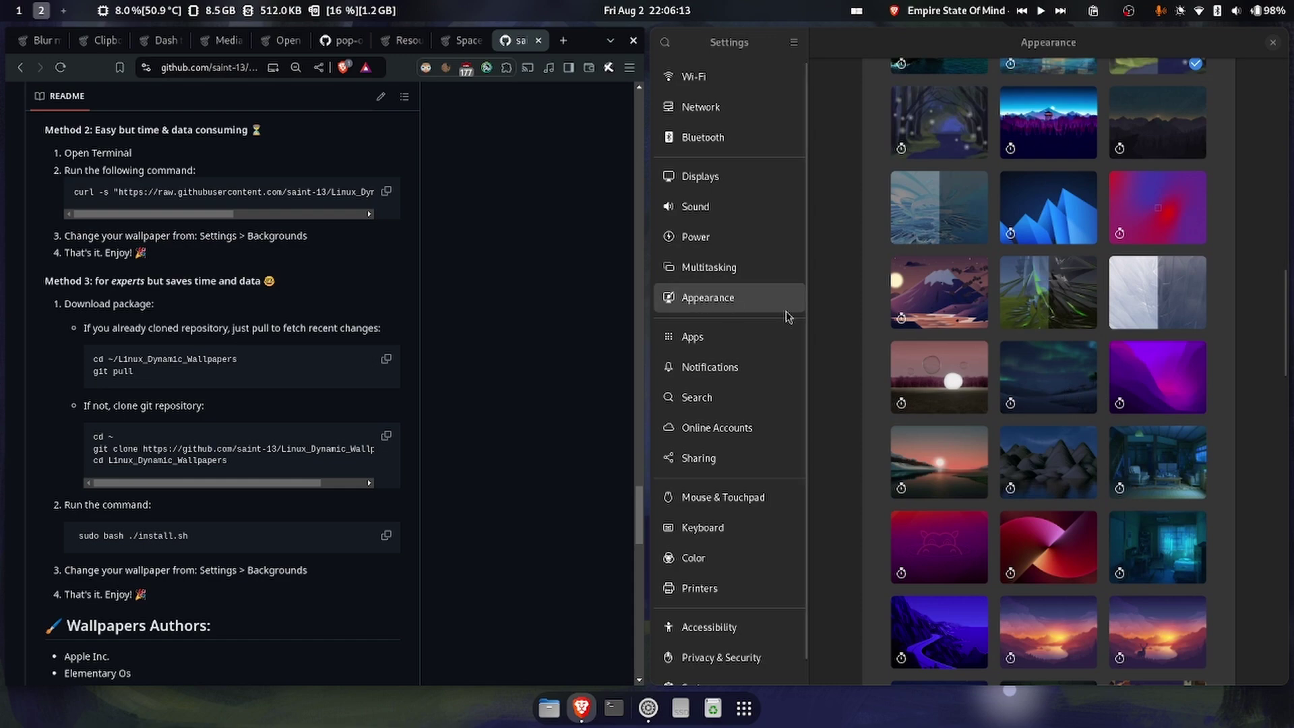
pyautogui.scroll(4, 1161, 422)
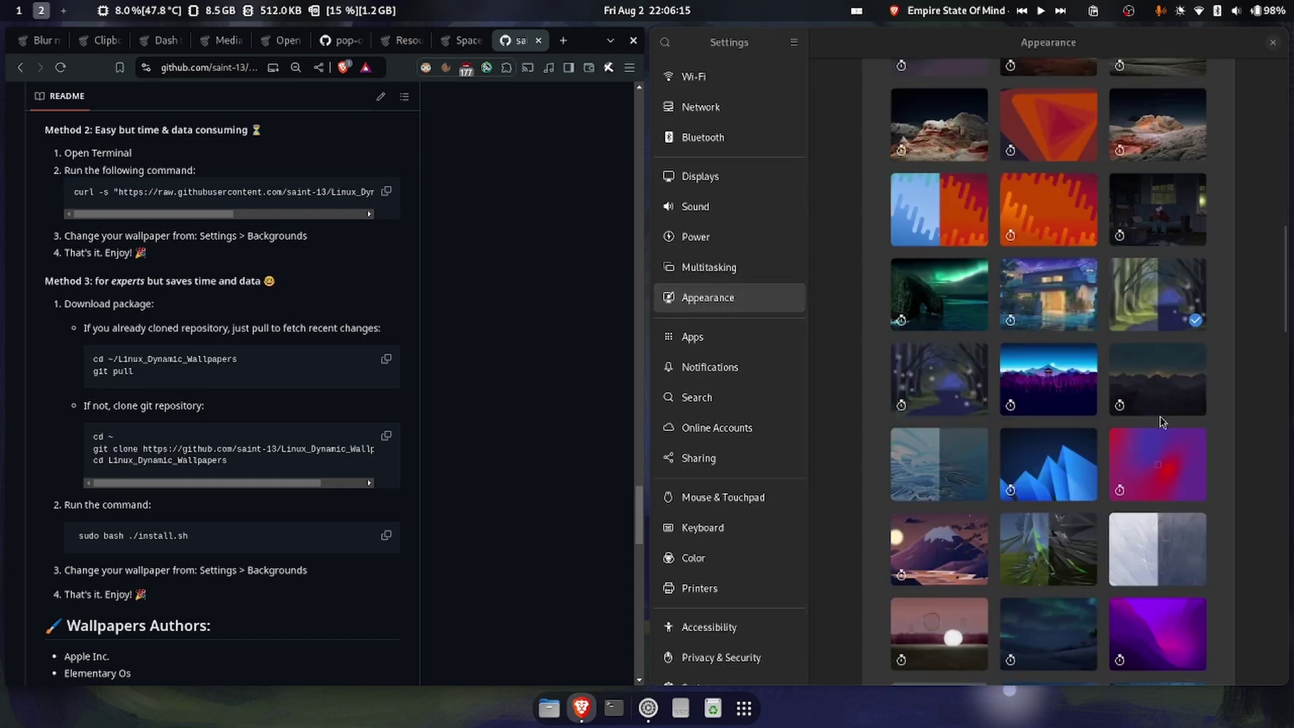
pyautogui.scroll(-10, 1161, 422)
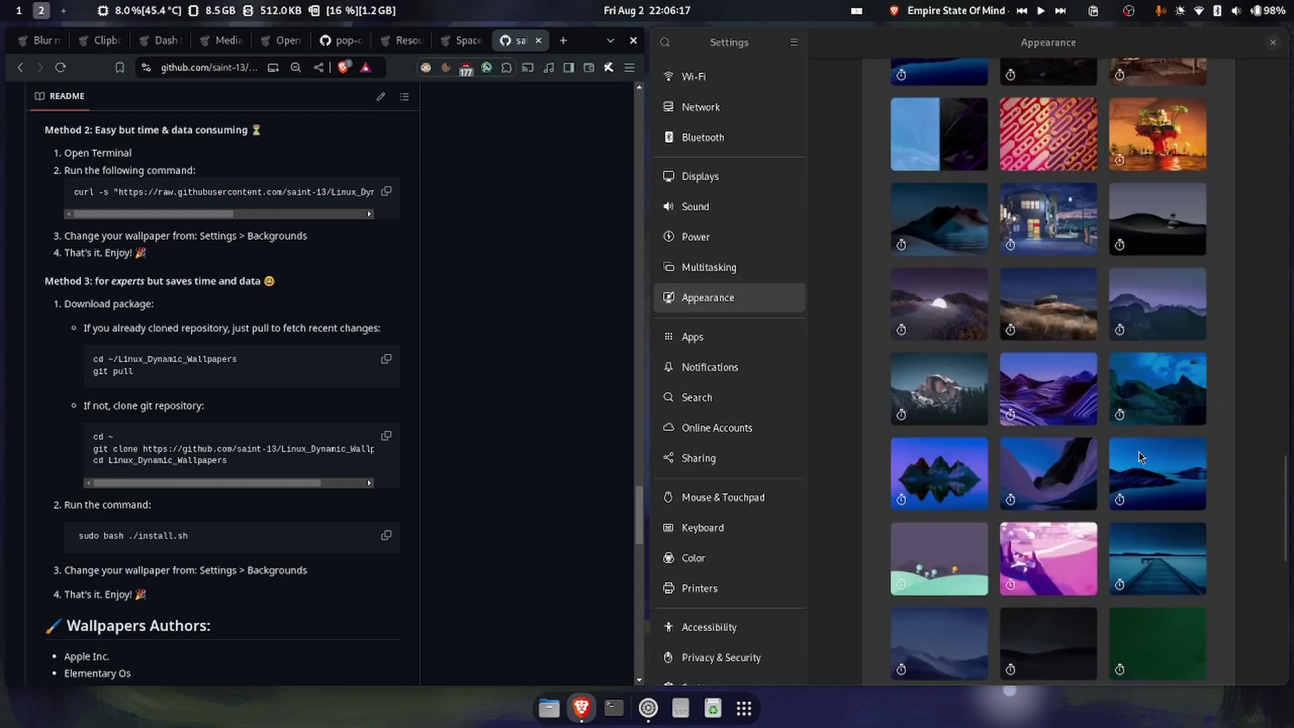
pyautogui.scroll(-2, 1186, 506)
pyautogui.scroll(-5, 1267, 458)
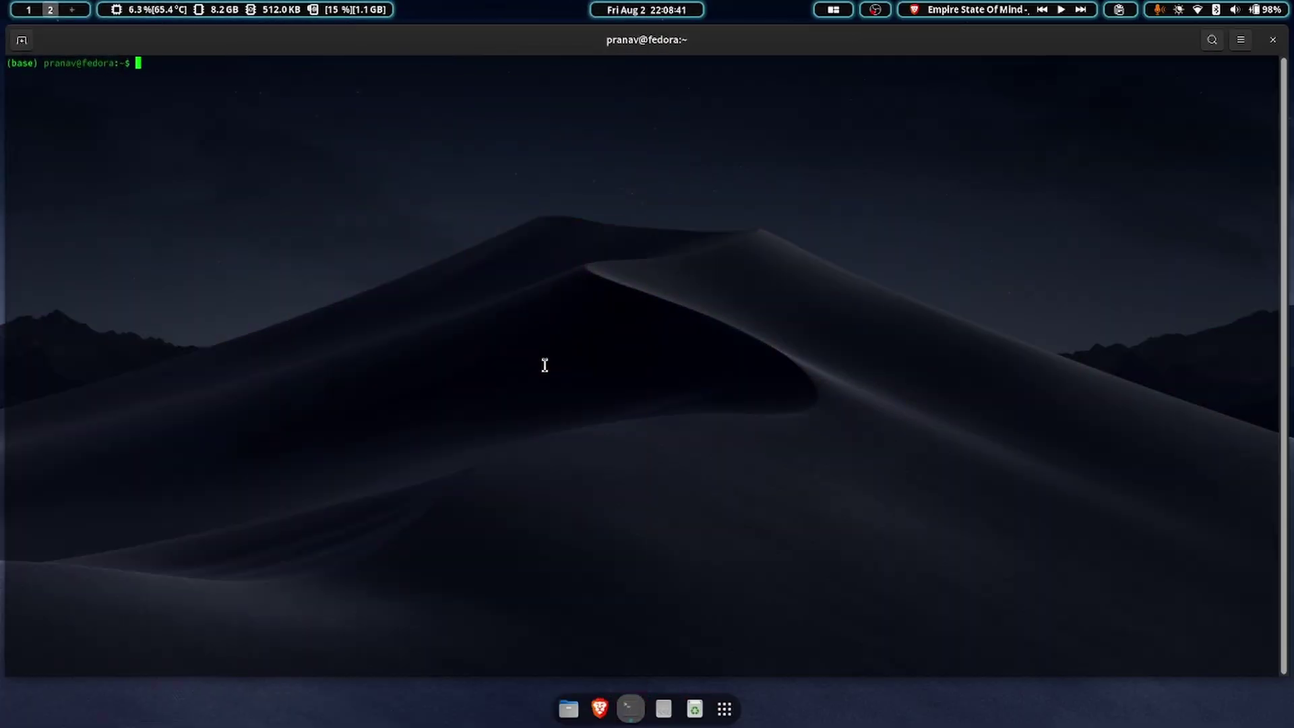
# Step: Run neofetch in the terminal to display the Fedora system info
pyautogui.write('neofetch')
pyautogui.press('BackSpace')
pyautogui.press('BackSpace')
pyautogui.press('BackSpace')
pyautogui.press('BackSpace')
pyautogui.press('BackSpace')
pyautogui.press('BackSpace')
pyautogui.press('BackSpace')
pyautogui.press('BackSpace')
pyautogui.write('sudo dnf install neofetch')
pyautogui.press('BackSpace')
pyautogui.press('BackSpace')
pyautogui.press('BackSpace')
pyautogui.press('BackSpace')
pyautogui.press('BackSpace')
pyautogui.press('BackSpace')
pyautogui.press('BackSpace')
pyautogui.press('BackSpace')
pyautogui.press('BackSpace')
pyautogui.press('BackSpace')
pyautogui.press('BackSpace')
pyautogui.press('BackSpace')
pyautogui.press('BackSpace')
pyautogui.press('BackSpace')
pyautogui.press('BackSpace')
pyautogui.press('BackSpace')
pyautogui.press('BackSpace')
pyautogui.press('BackSpace')
pyautogui.press('BackSpace')
pyautogui.press('BackSpace')
pyautogui.write('neofetch')
pyautogui.press('Return')
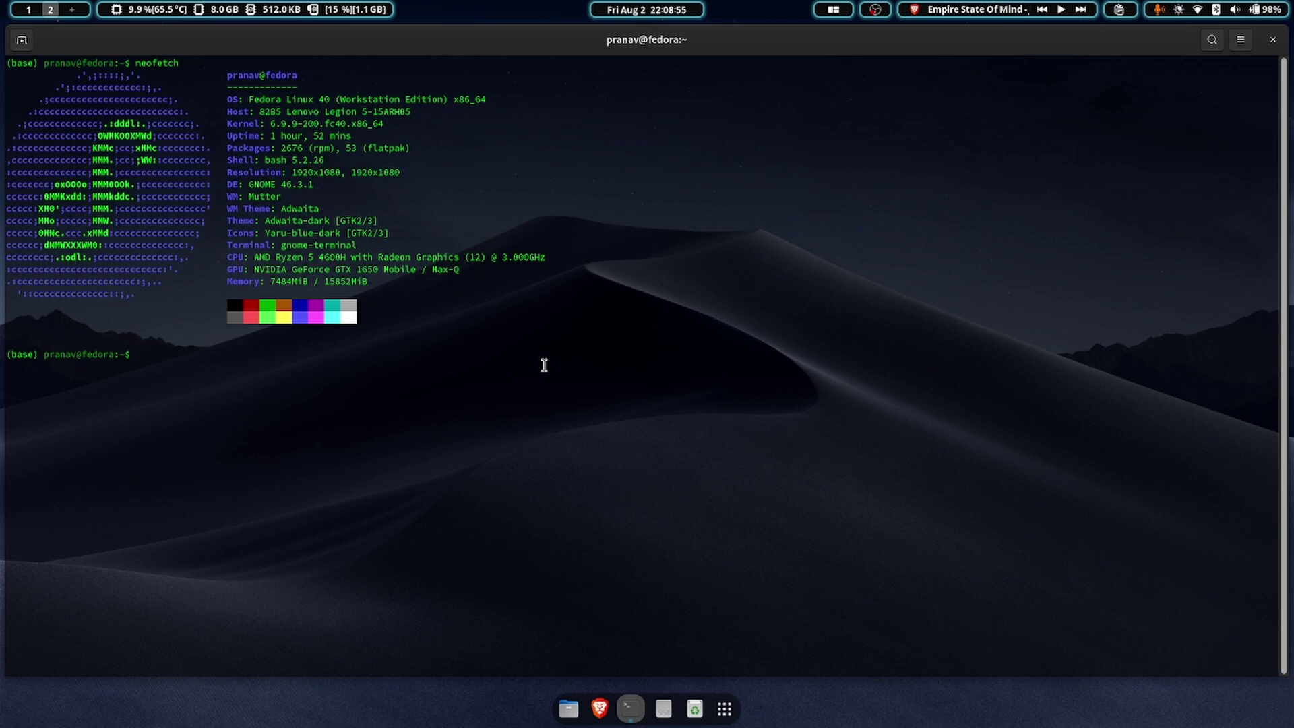
# Step: Run btop in a second terminal tiled beside the neofetch window, then switch focus between them
pyautogui.hotkey('ctrl', 'shift', 'n')
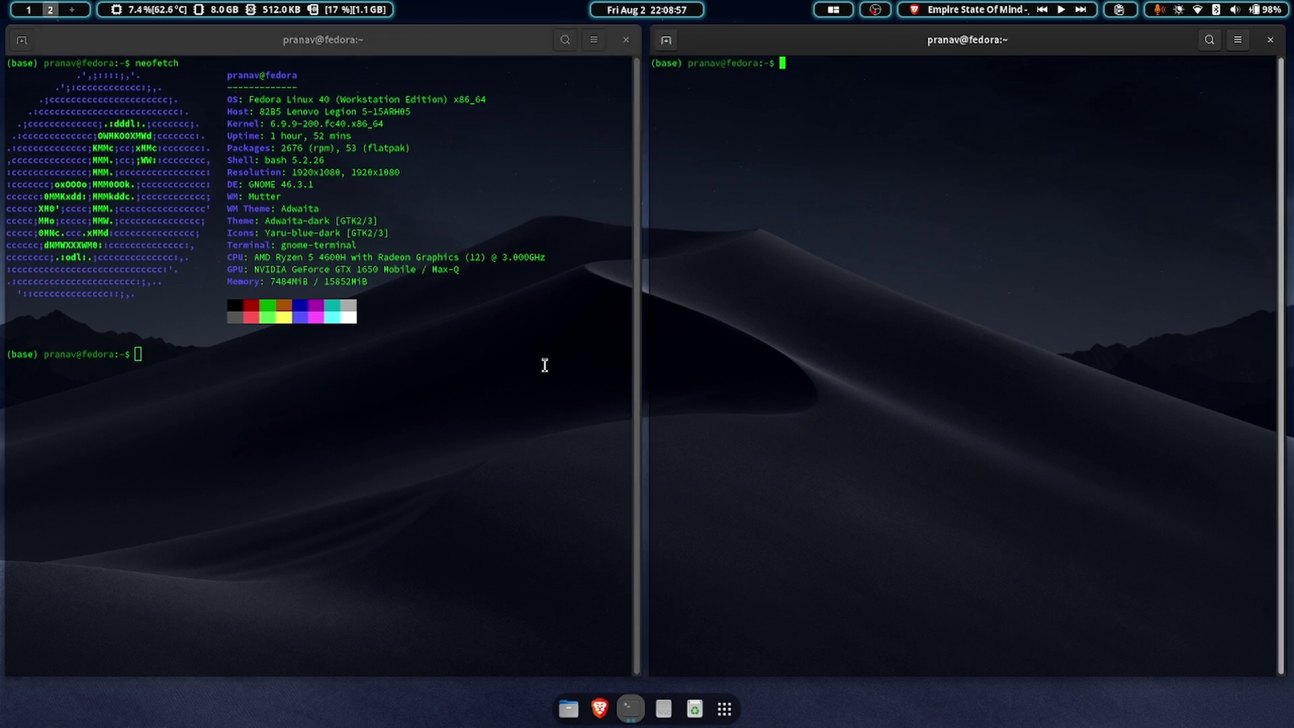
pyautogui.write('btop')
pyautogui.press('Return')
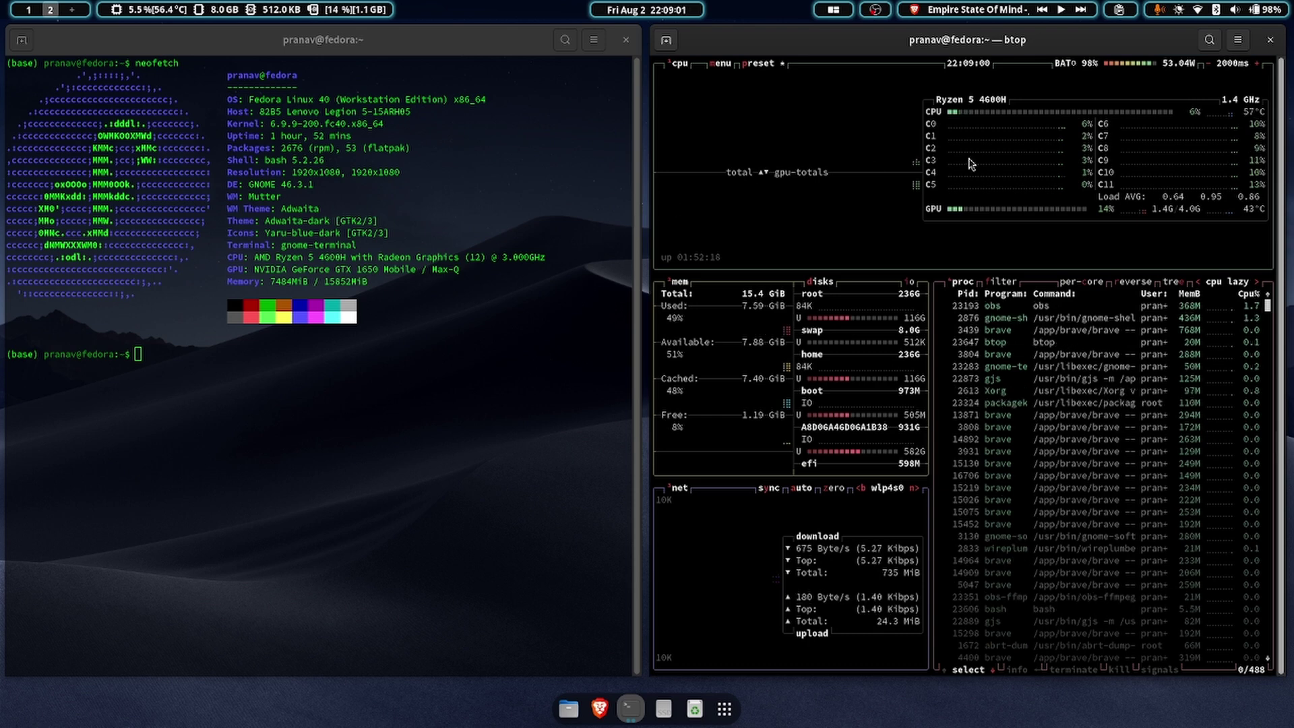
pyautogui.click(526, 471)
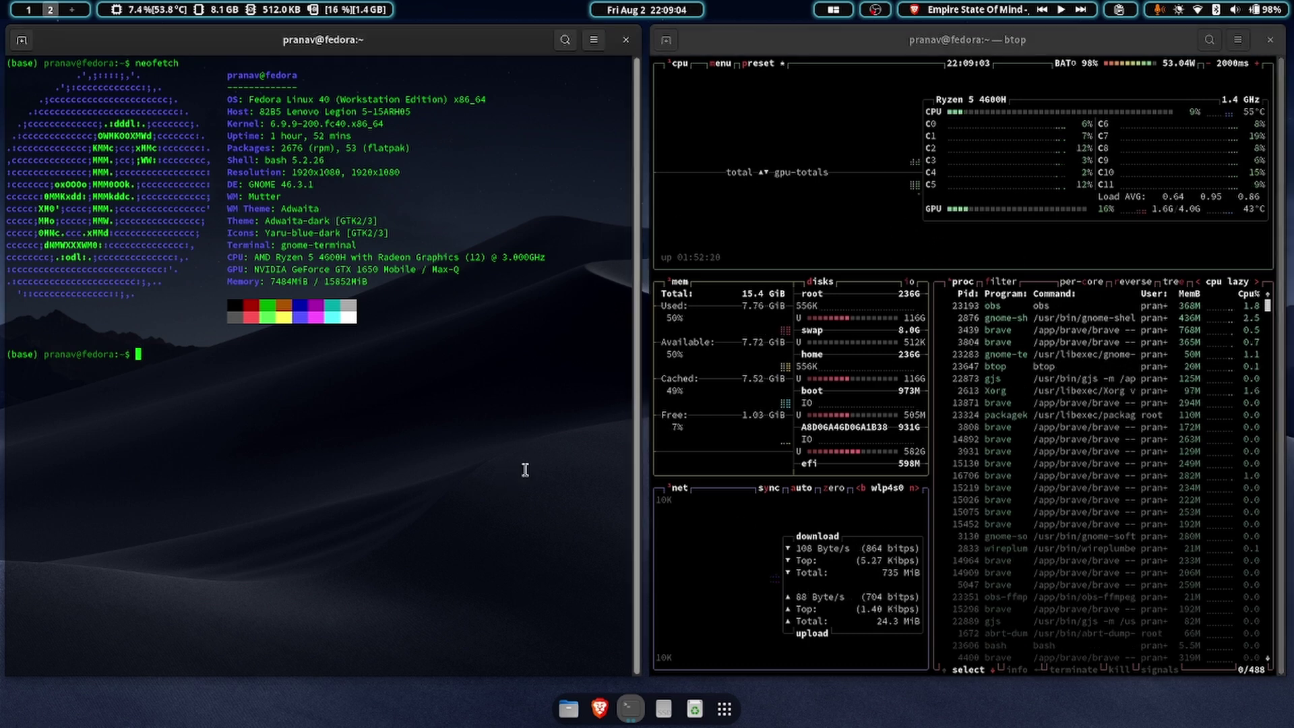
pyautogui.click(828, 34)
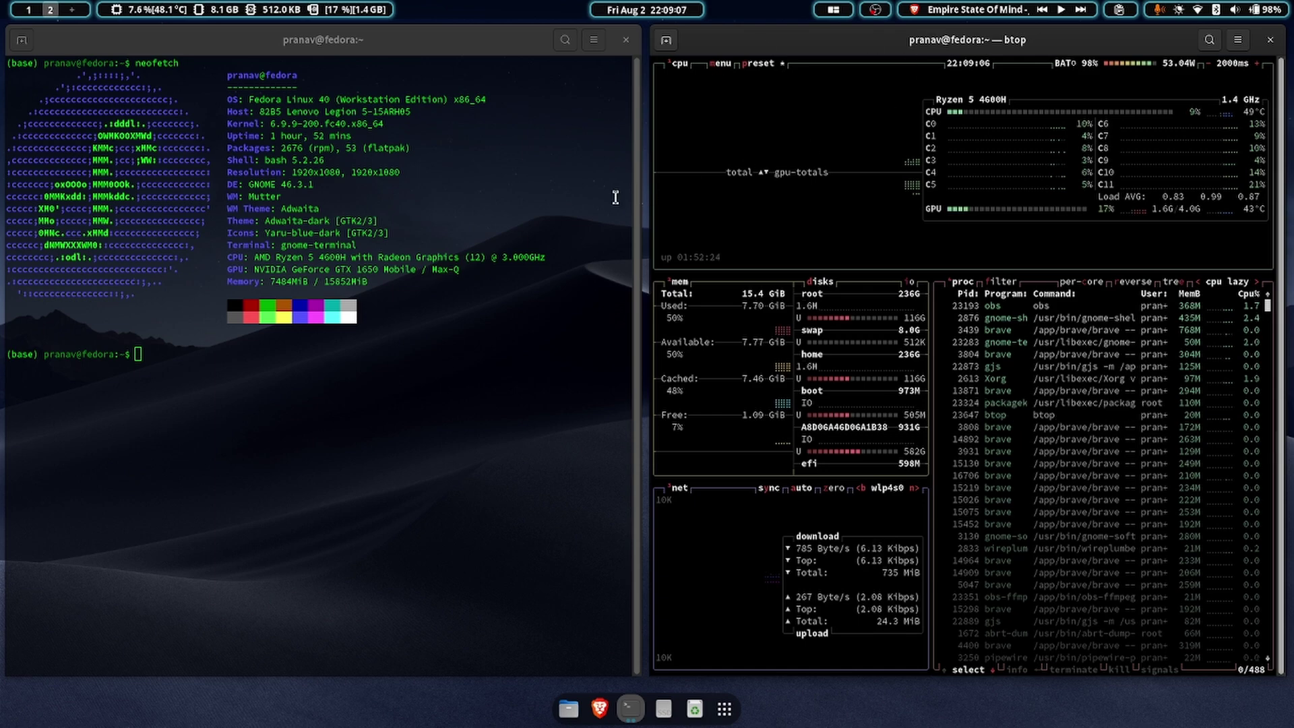